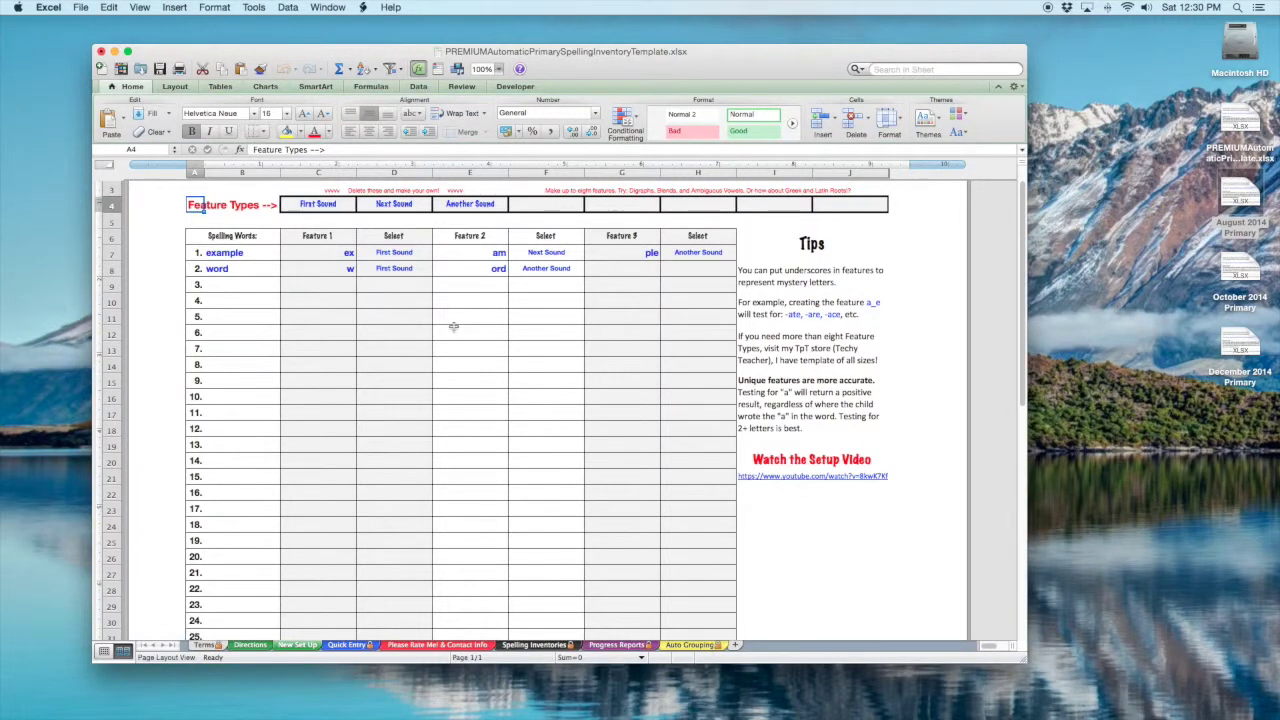
# Open the August 2014 Primary workbook from the desktop alongside the template's New Set Up sheet.
pyautogui.scroll(2, 416, 318)
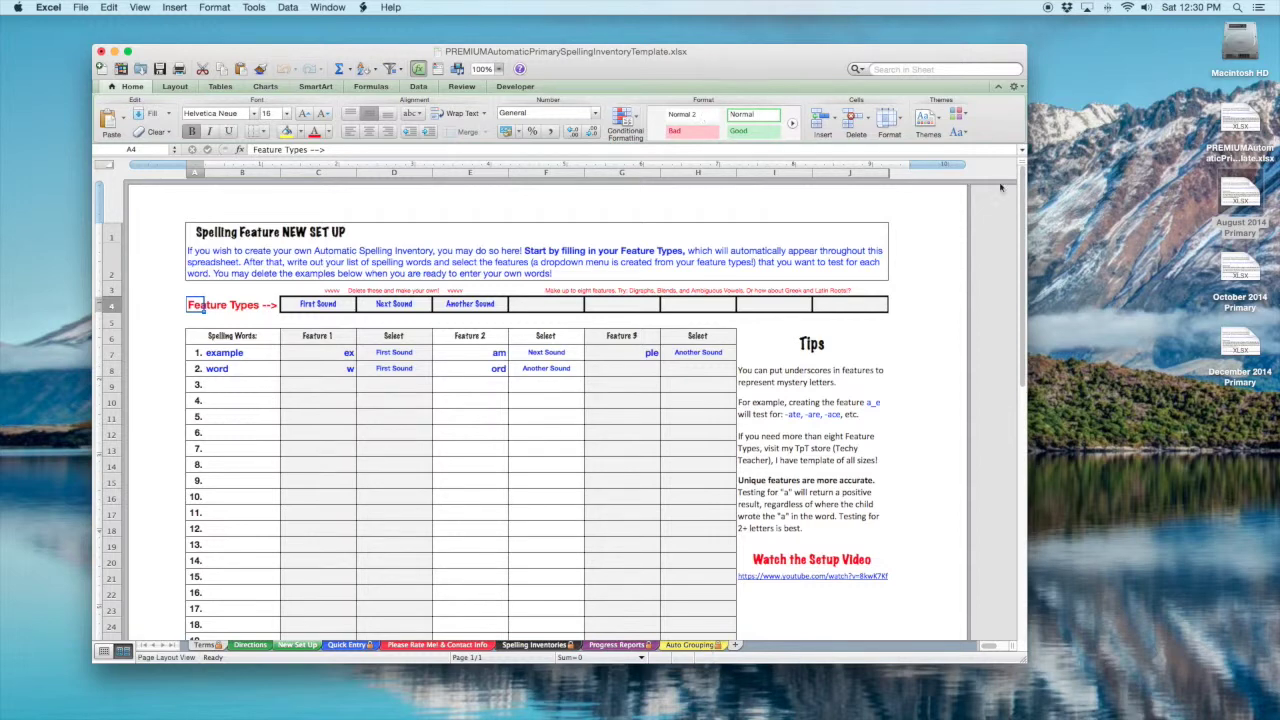
pyautogui.doubleClick(1245, 198)
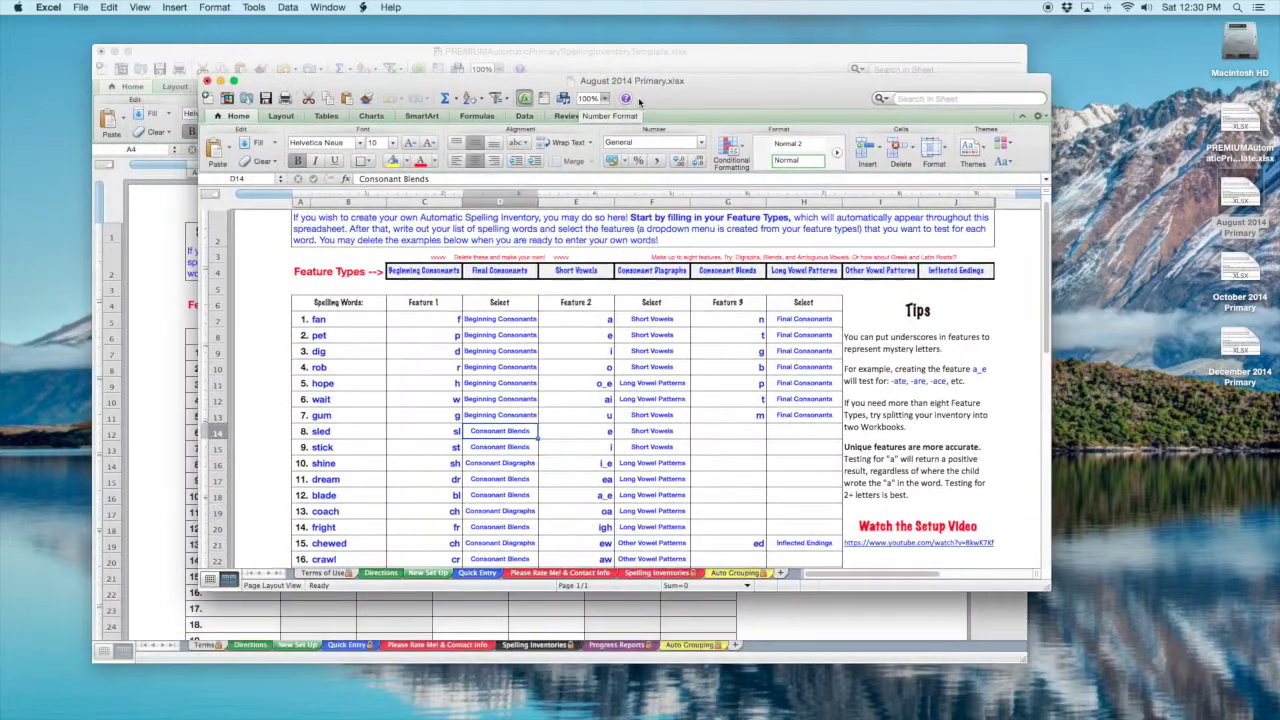
# Copy August's feature types, Beginning Consonants through Inflected Endings, into the template's row at C4.
pyautogui.moveTo(639, 101); pyautogui.dragTo(680, 98)
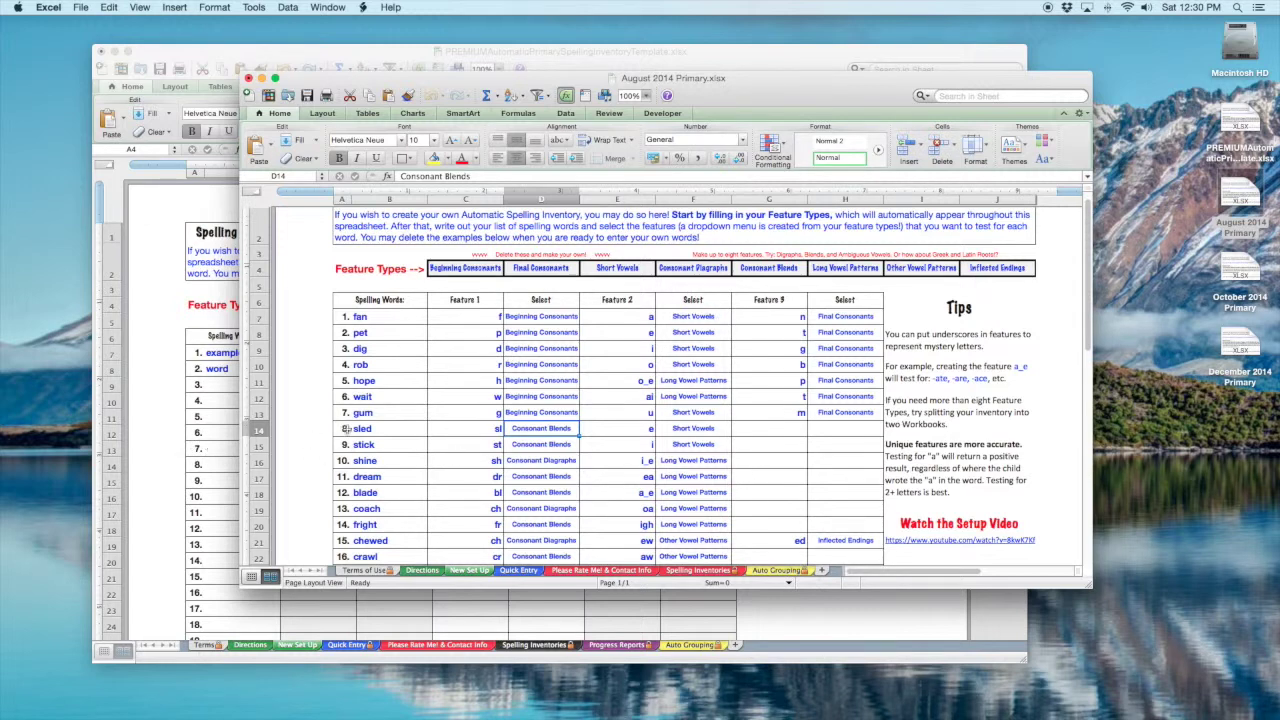
pyautogui.moveTo(340, 270); pyautogui.dragTo(1022, 270)
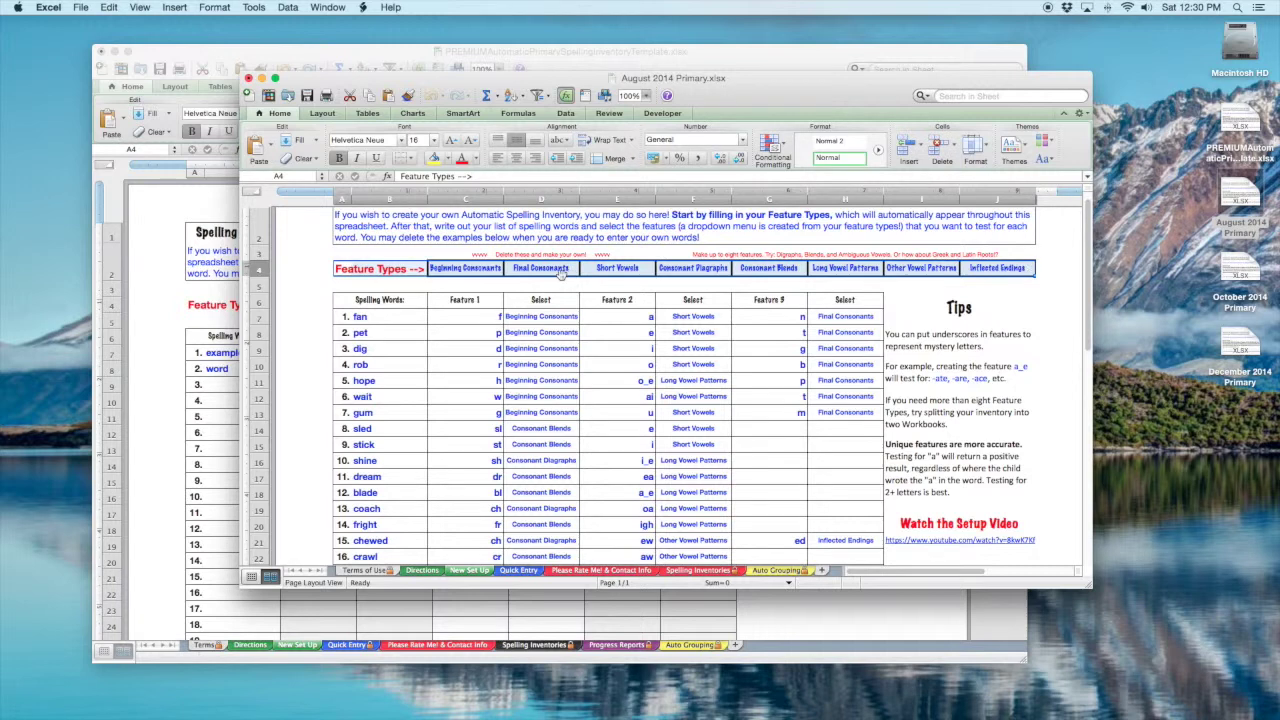
pyautogui.click(442, 269)
pyautogui.moveTo(498, 268); pyautogui.dragTo(986, 270)
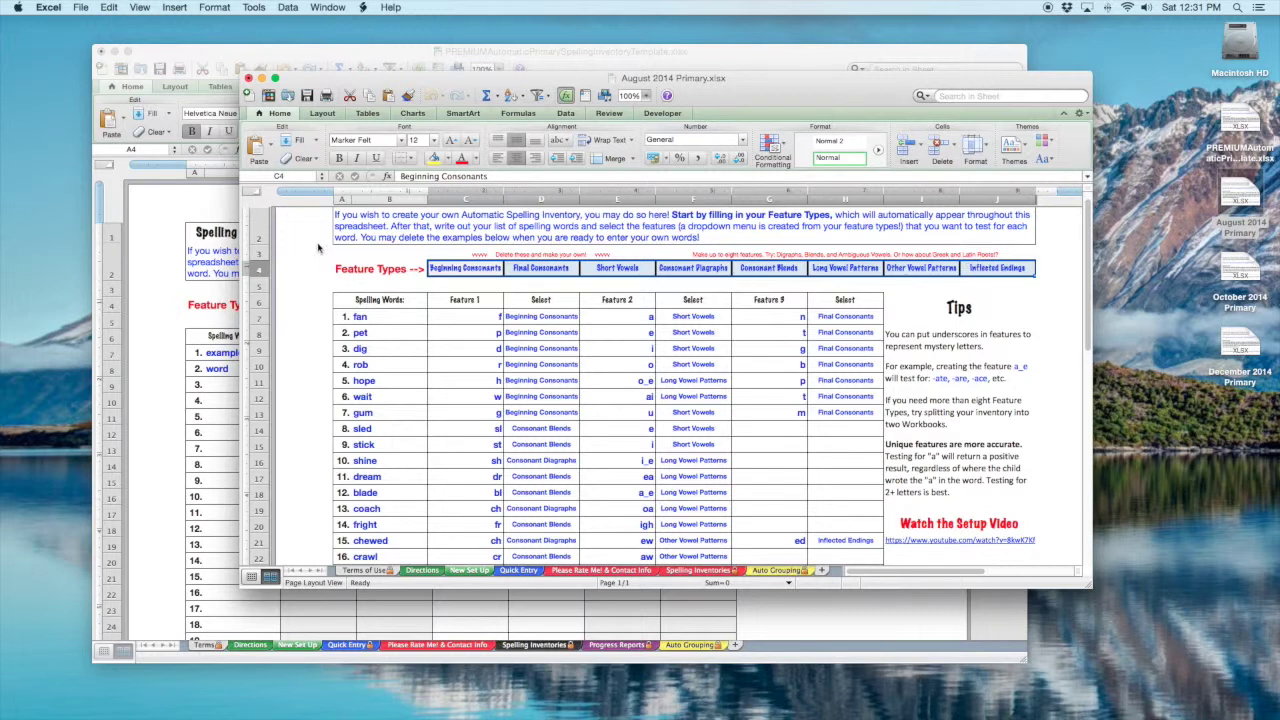
pyautogui.click(110, 8)
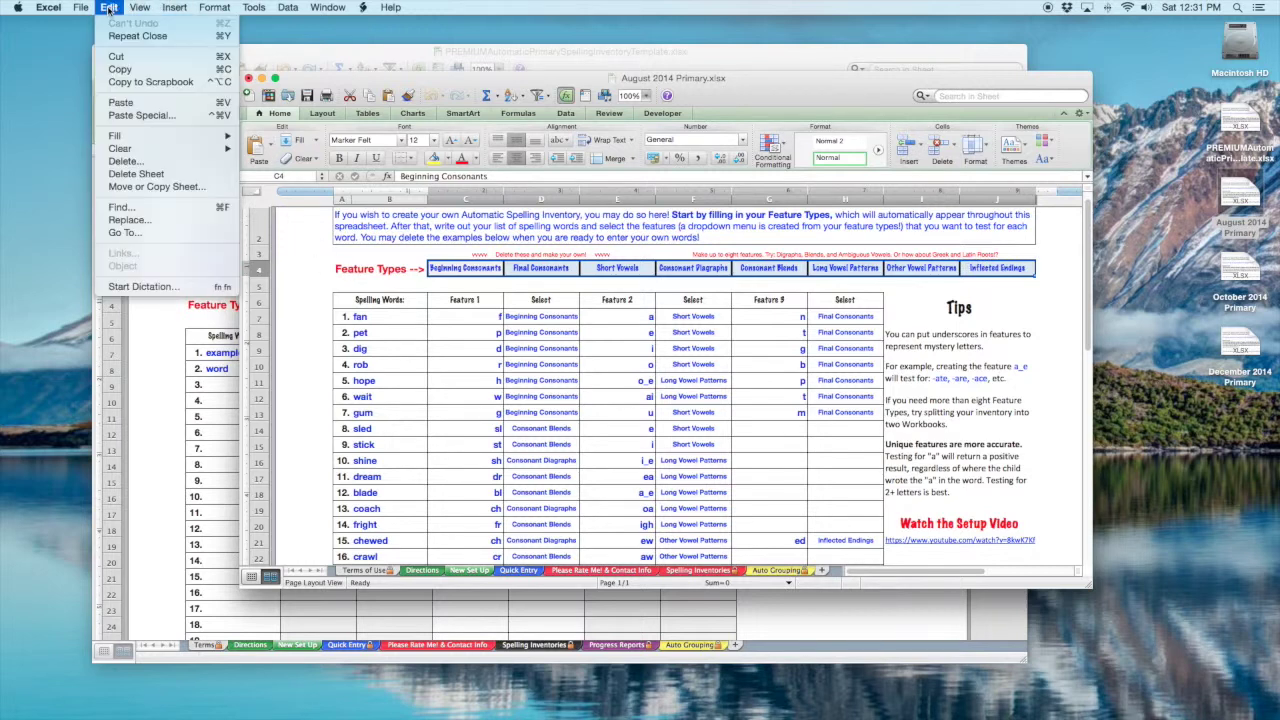
pyautogui.click(121, 69)
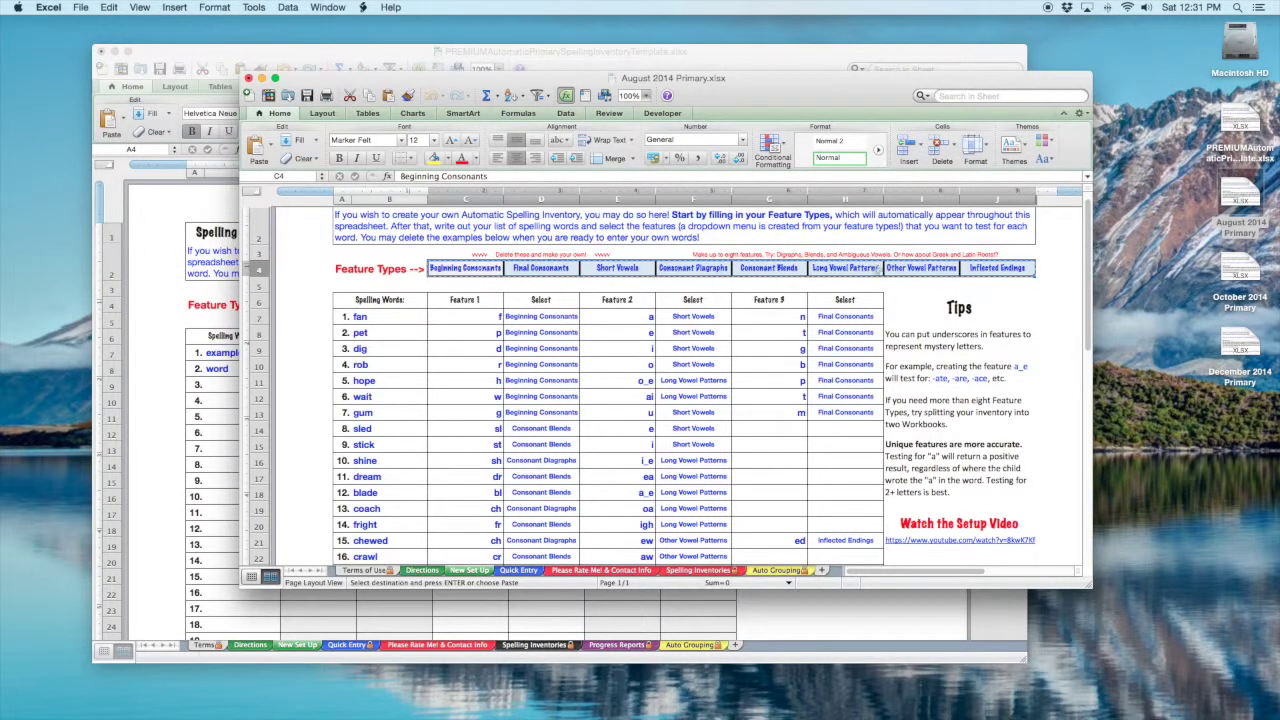
pyautogui.click(578, 64)
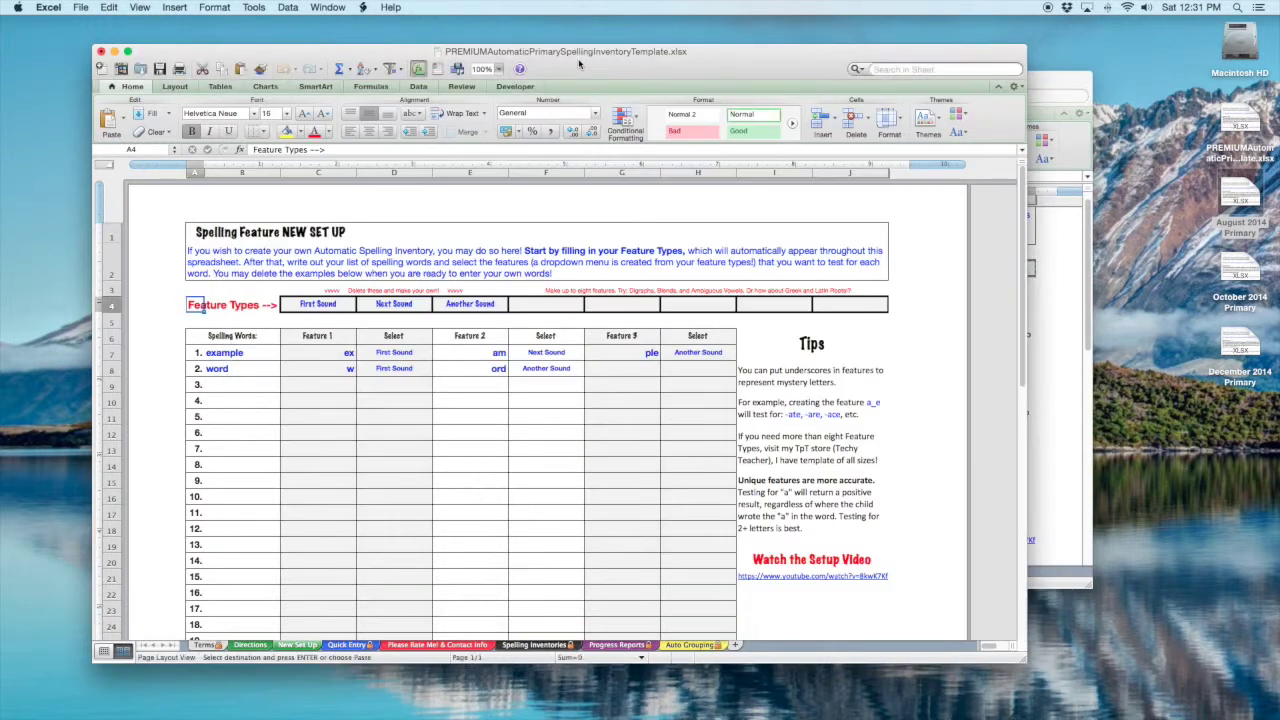
pyautogui.click(310, 307)
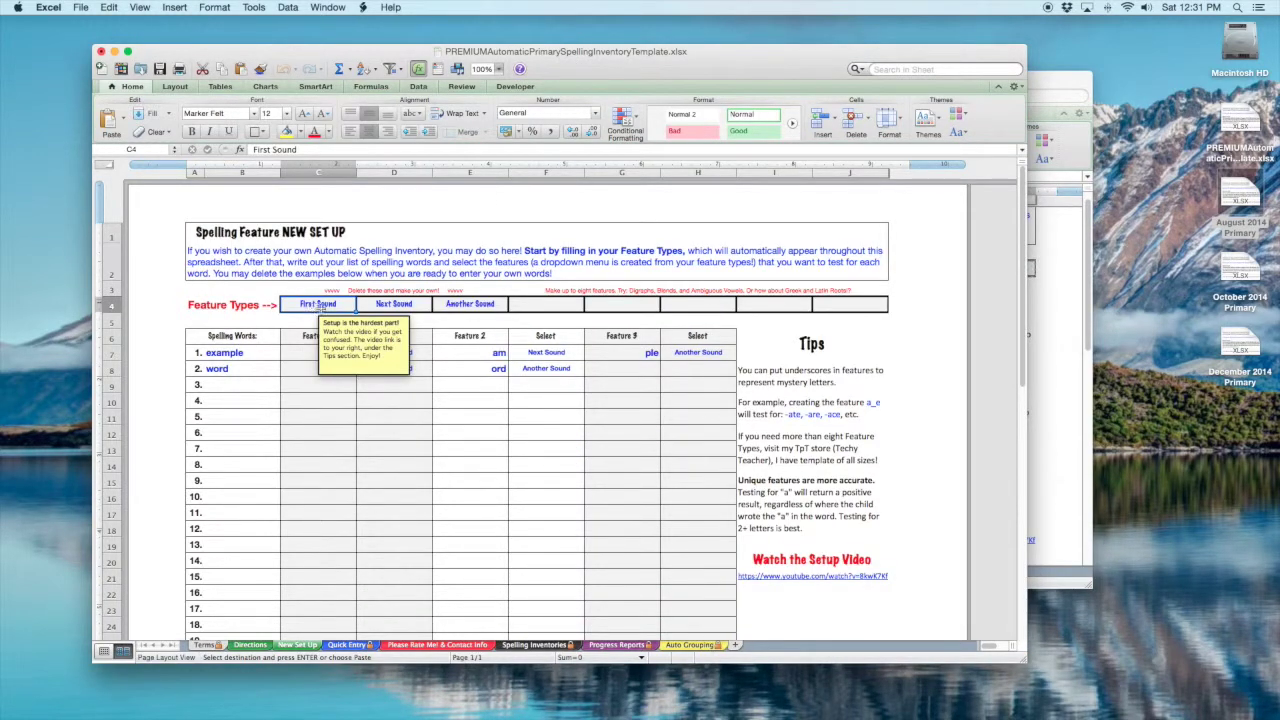
pyautogui.press('super+v')
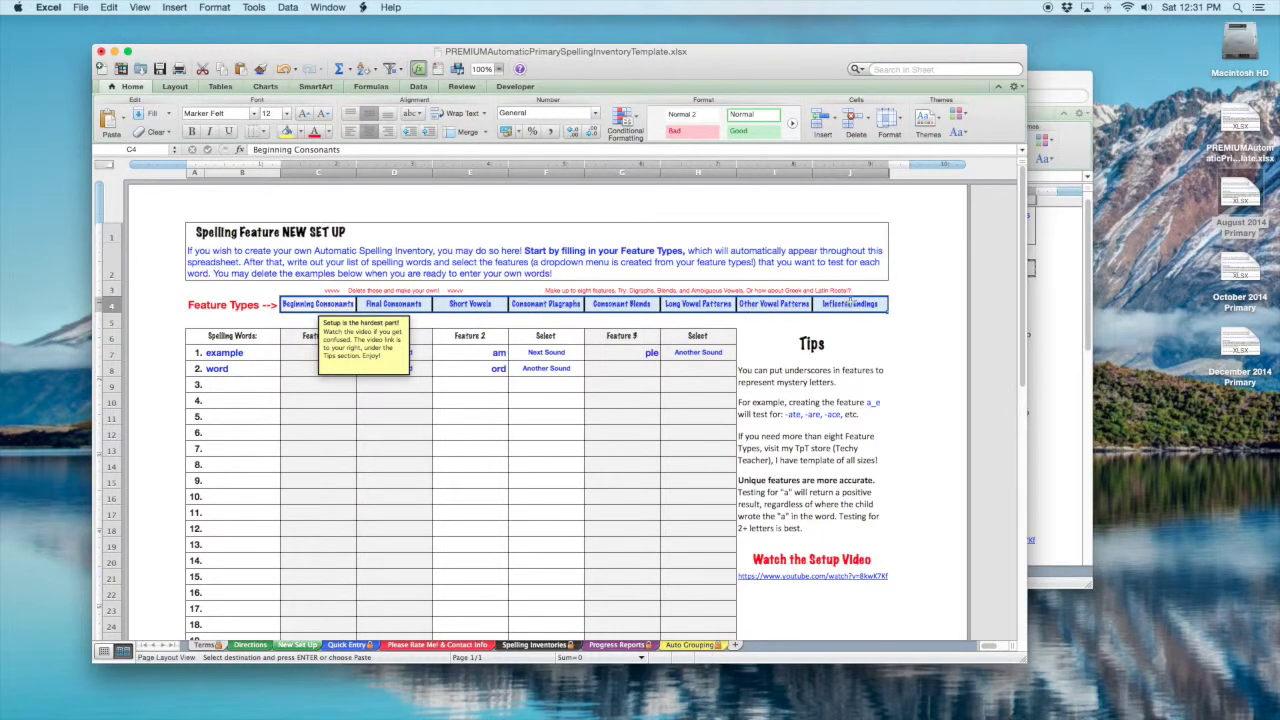
pyautogui.click(1043, 82)
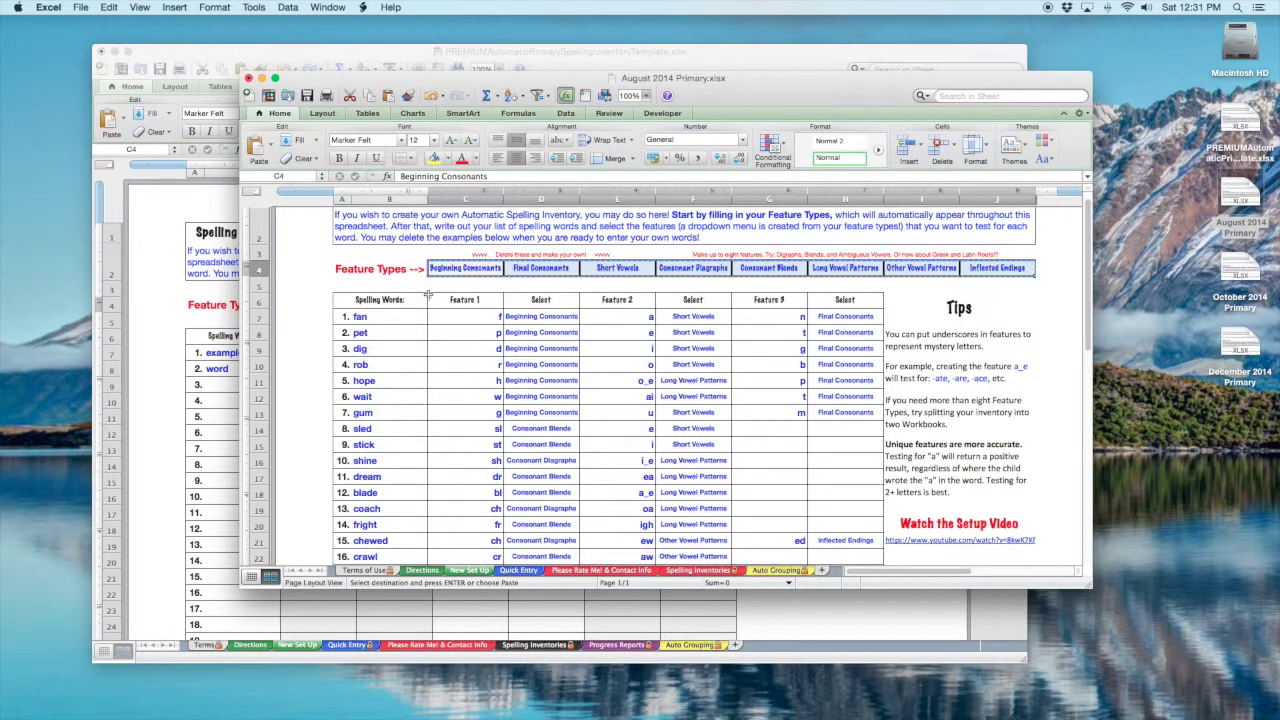
# Copy August's spelling word table A6:H32 with its features, then return to the template.
pyautogui.scroll(-1, 428, 294)
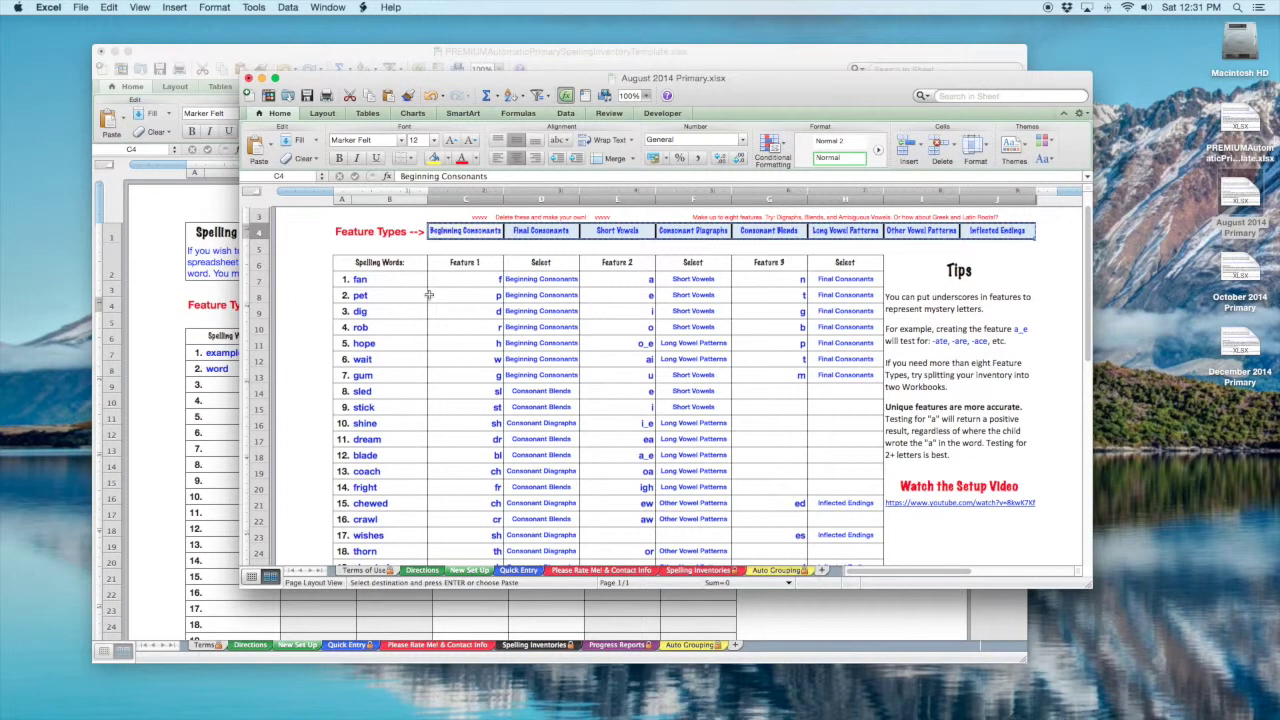
pyautogui.moveTo(339, 263); pyautogui.dragTo(882, 399)
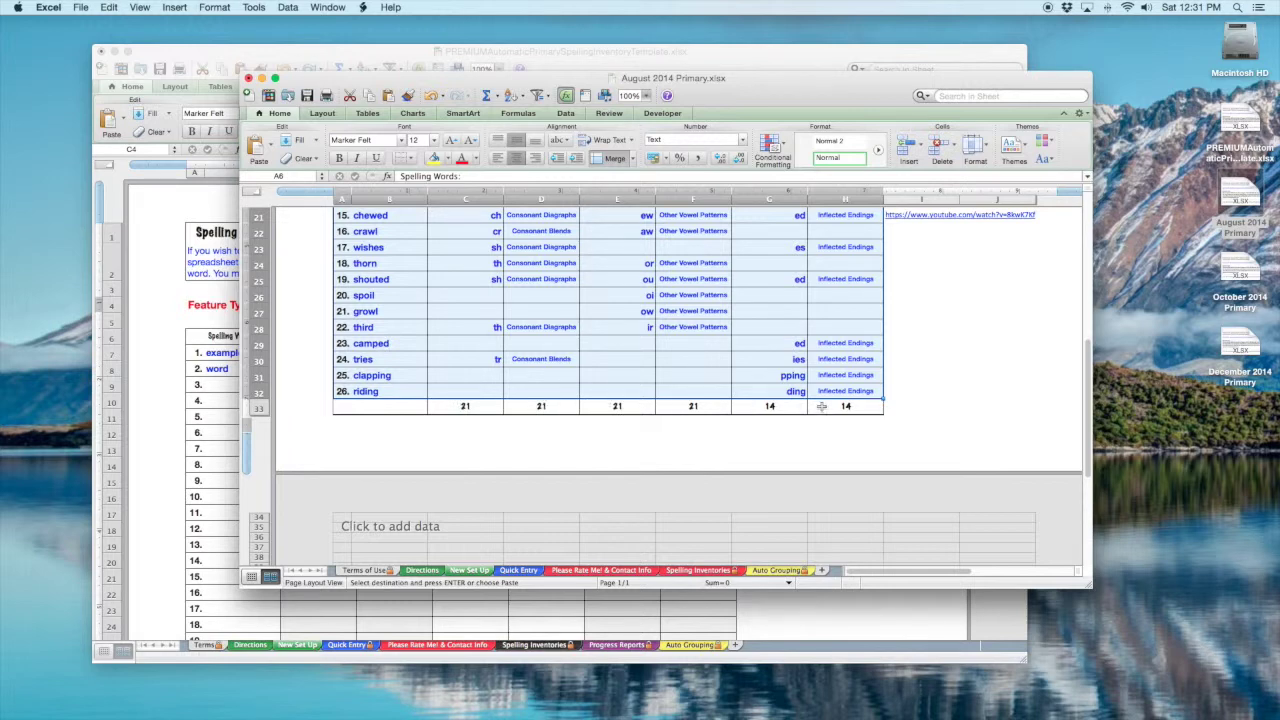
pyautogui.scroll(5, 757, 421)
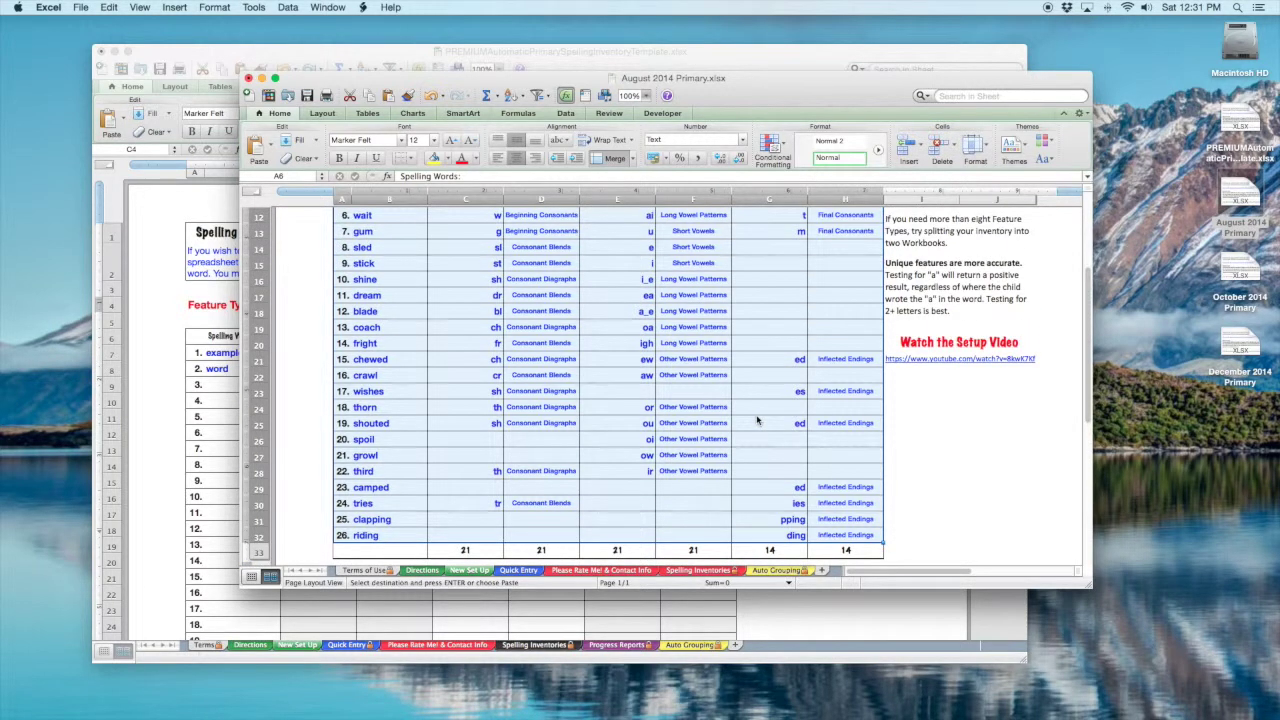
pyautogui.scroll(5, 757, 421)
pyautogui.hscroll(-2, 754, 412)
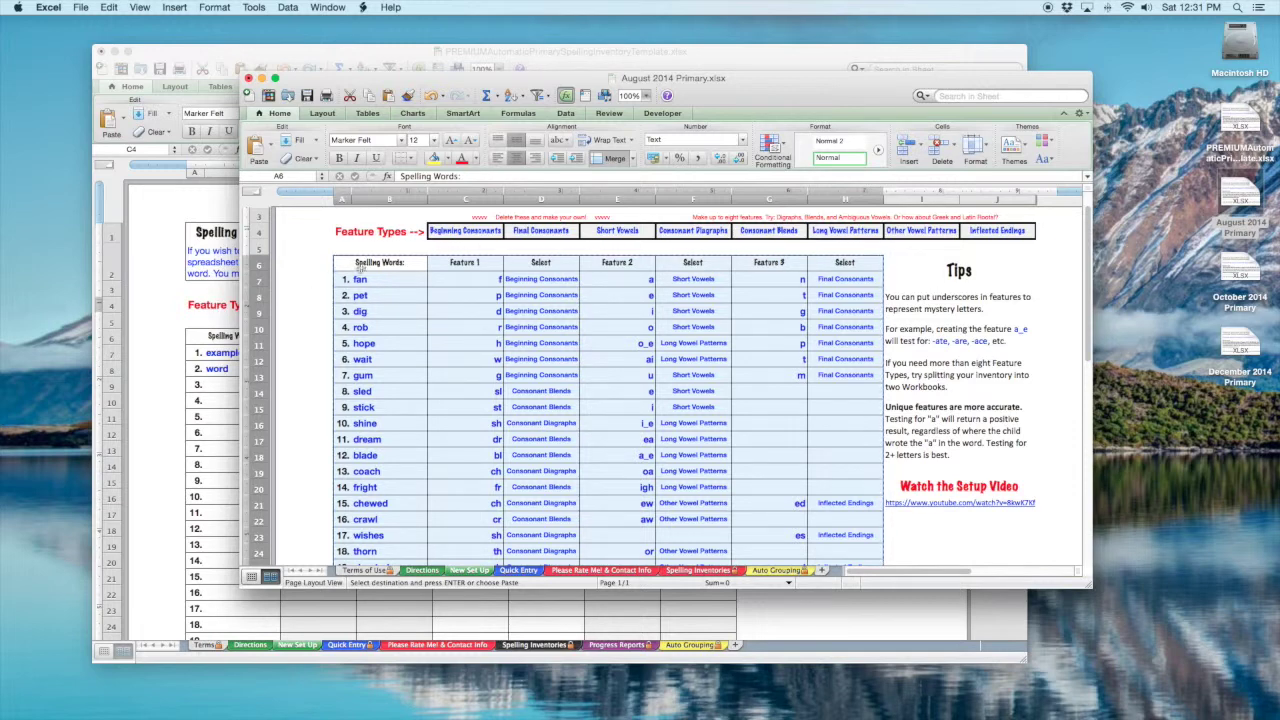
pyautogui.click(214, 288)
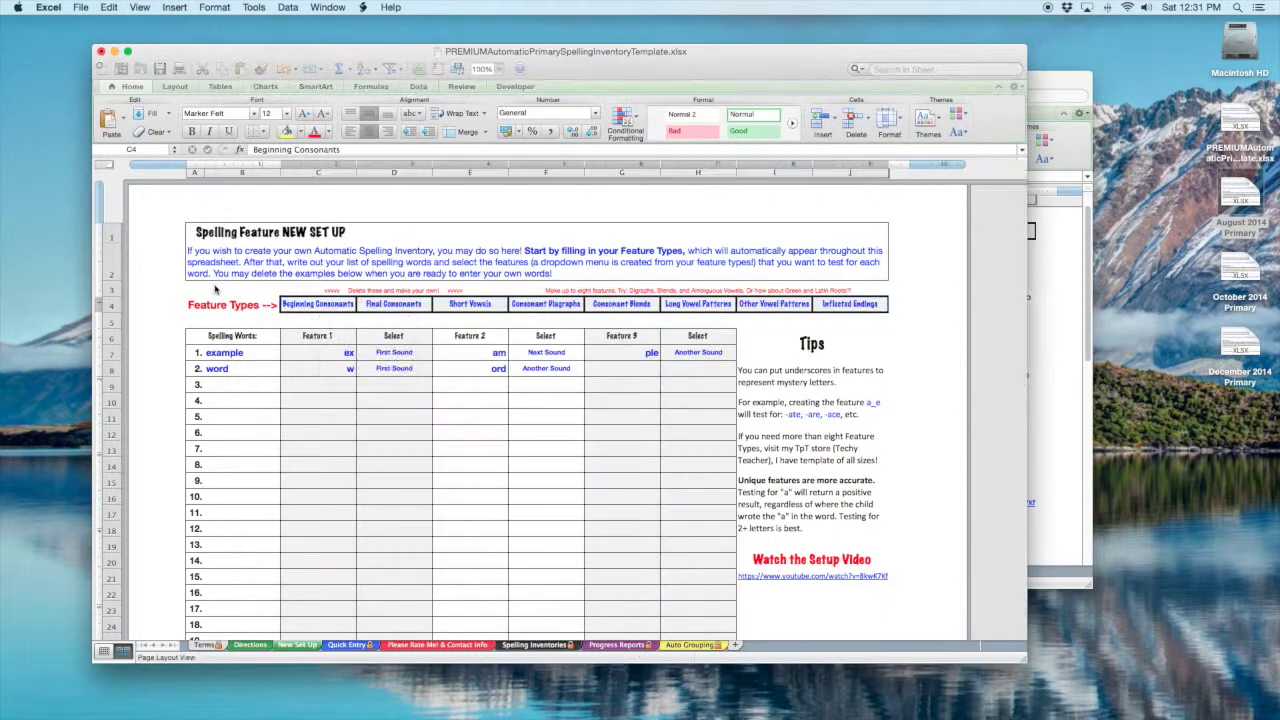
# Paste the August word table at A6, replacing the two examples with fan through riding.
pyautogui.click(220, 336)
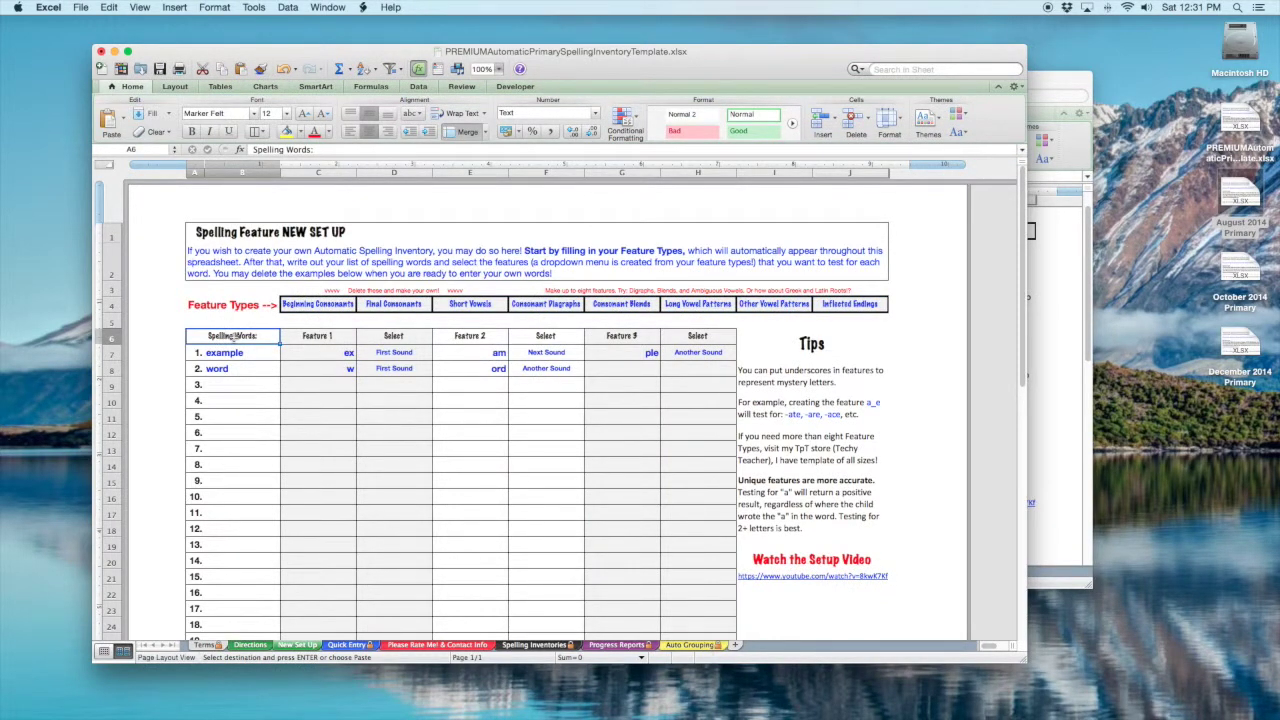
pyautogui.press('super+v')
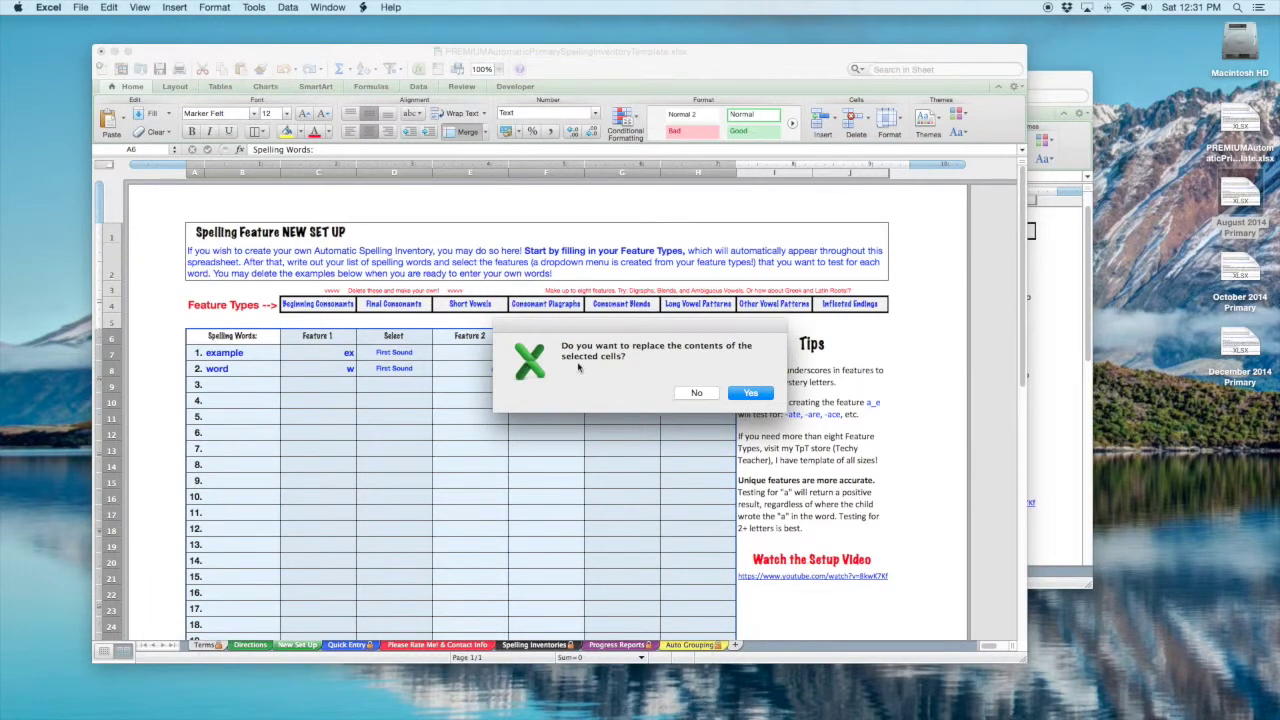
pyautogui.click(751, 393)
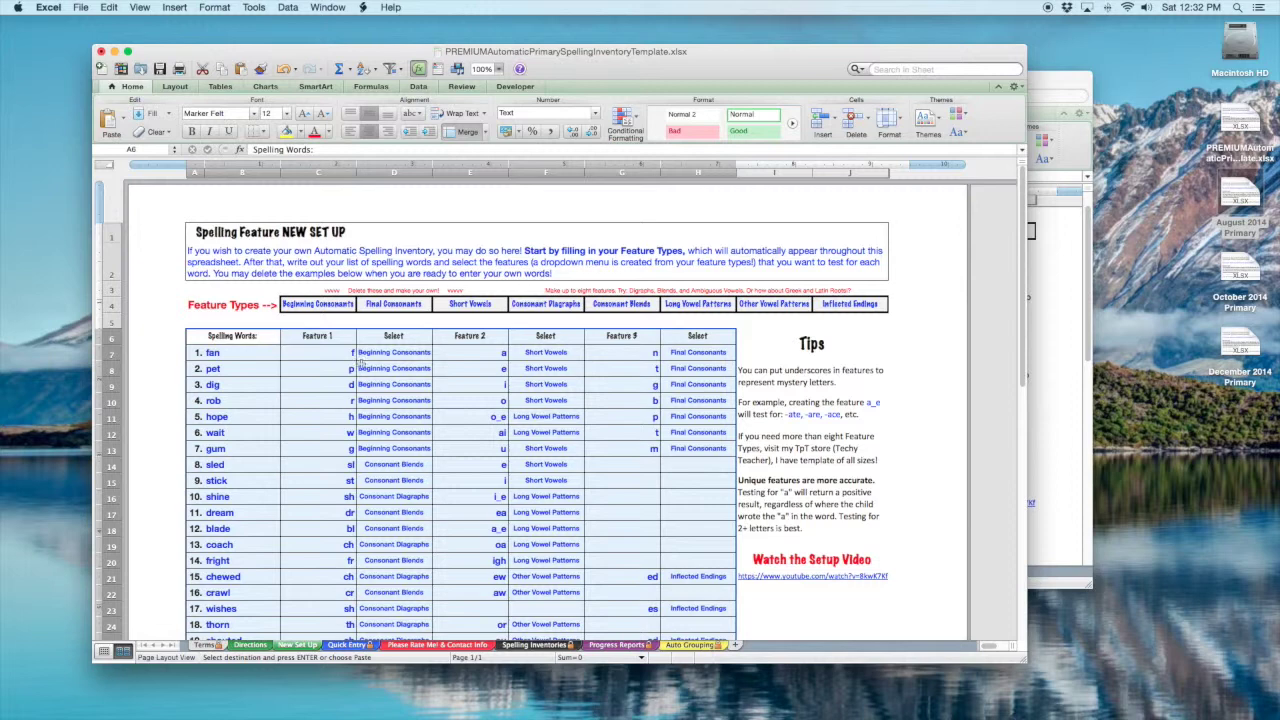
pyautogui.scroll(-5, 493, 374)
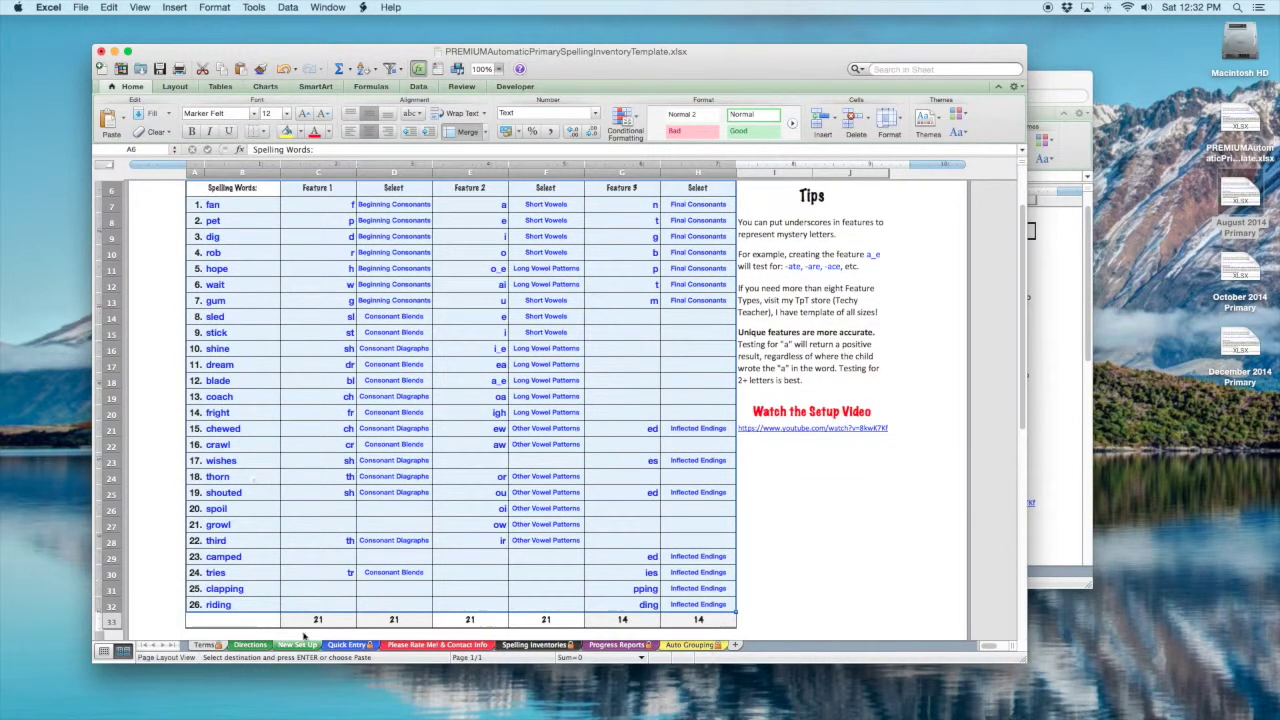
pyautogui.scroll(5, 630, 580)
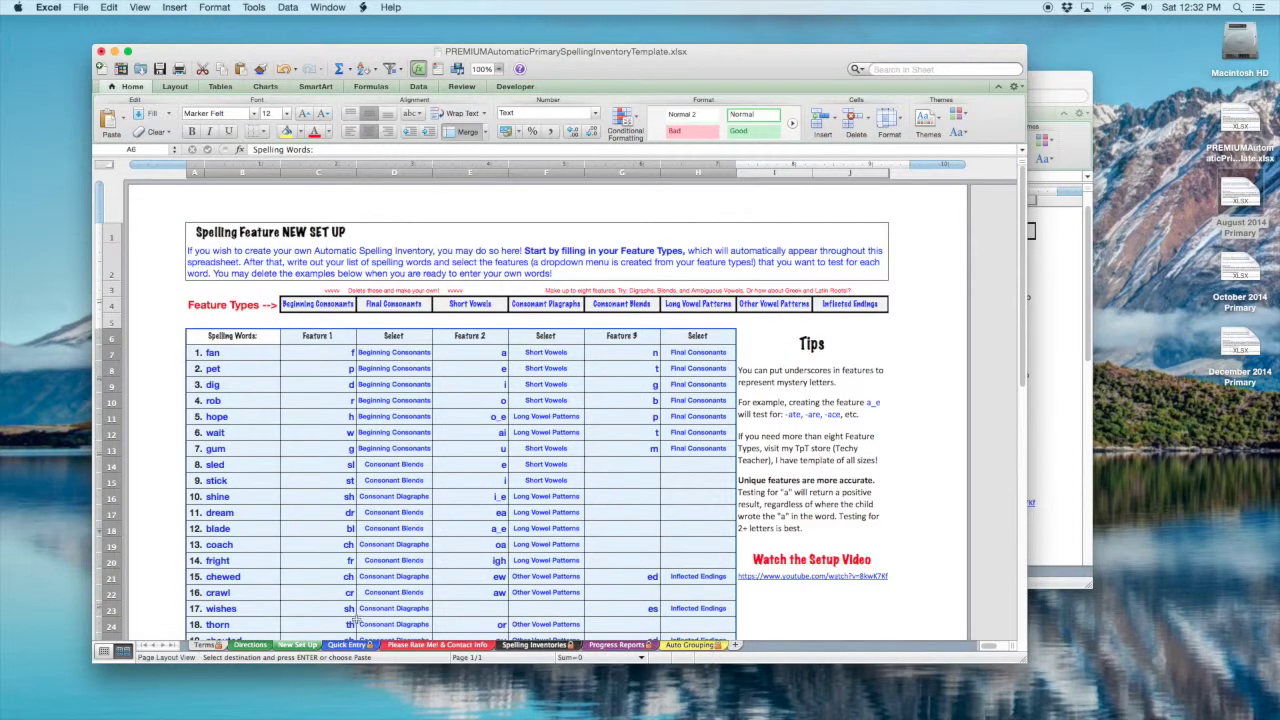
# Review the new words on the Spelling Inventories and Quick Entry sheets, then return to August 2014 Primary.
pyautogui.click(536, 645)
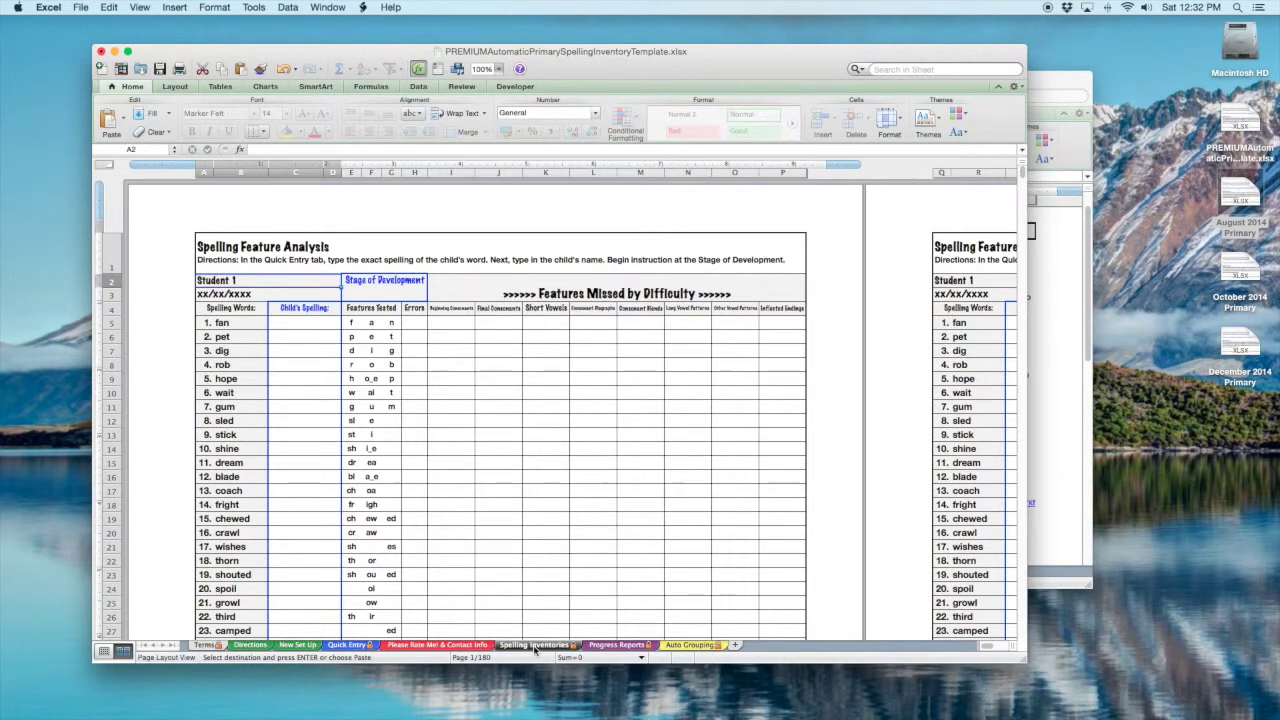
pyautogui.click(348, 645)
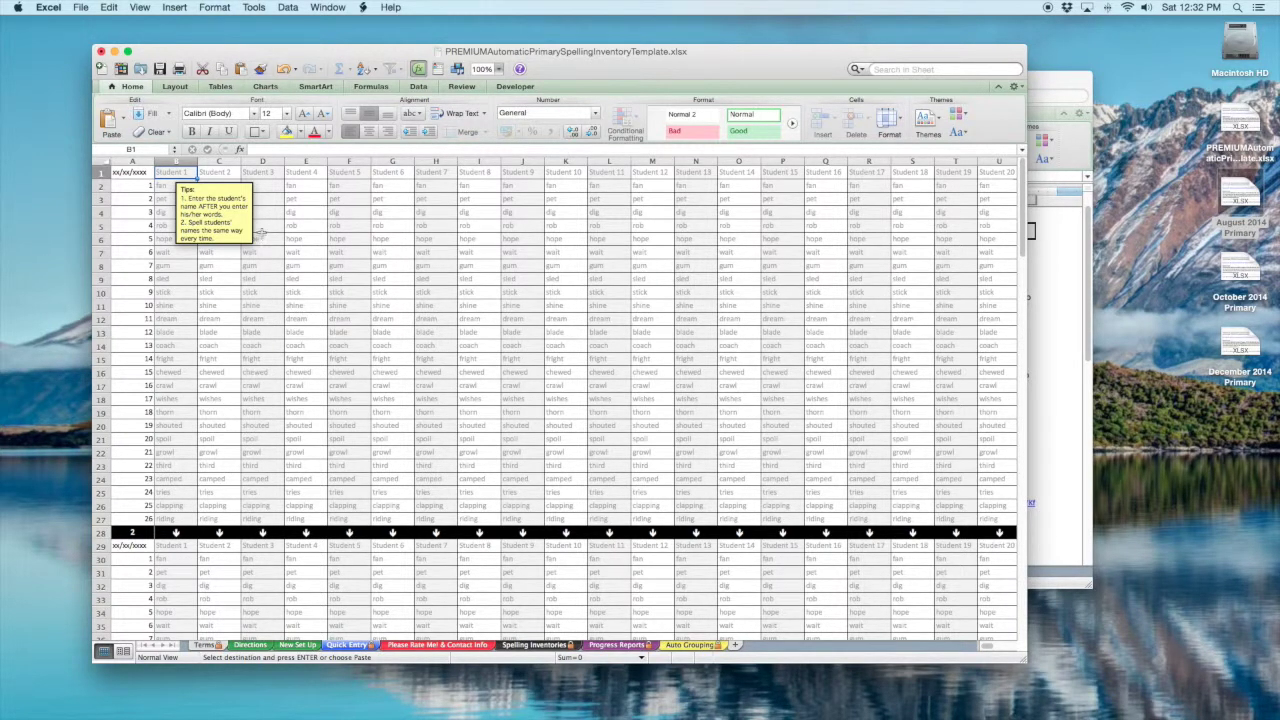
pyautogui.click(1052, 82)
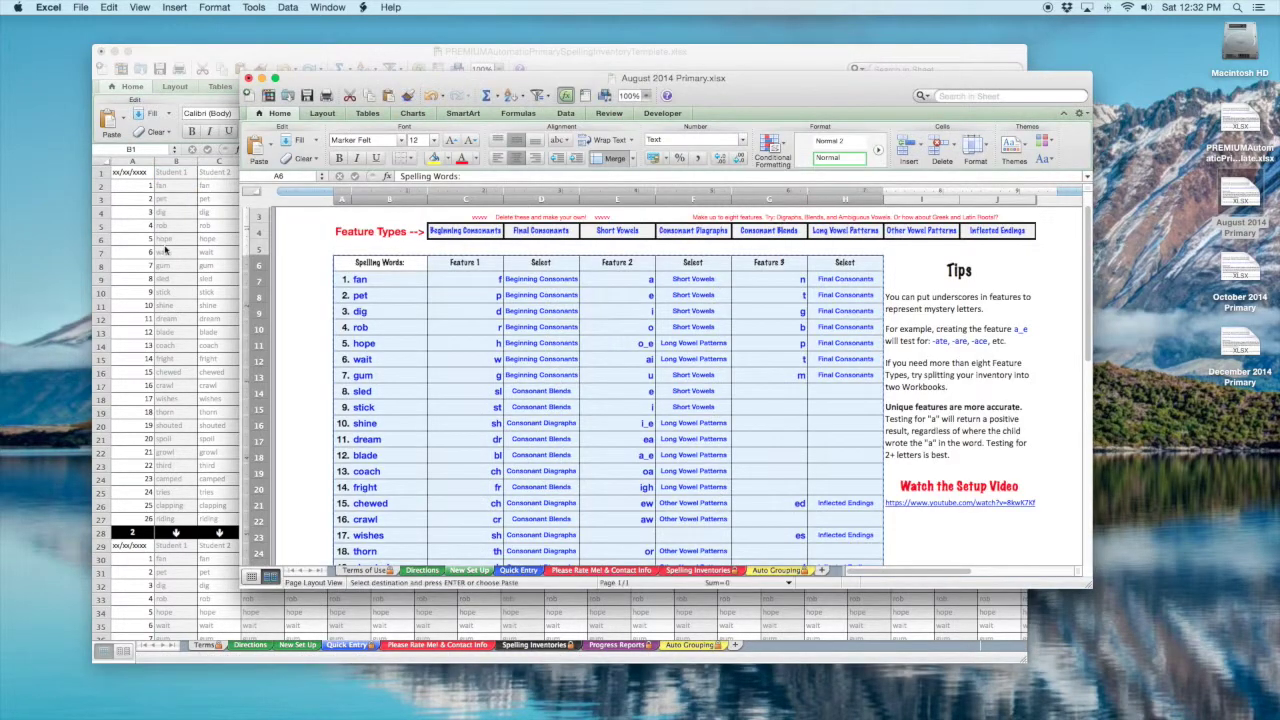
# Select the student names B1:N1 on August's Quick Entry sheet for copying.
pyautogui.click(520, 570)
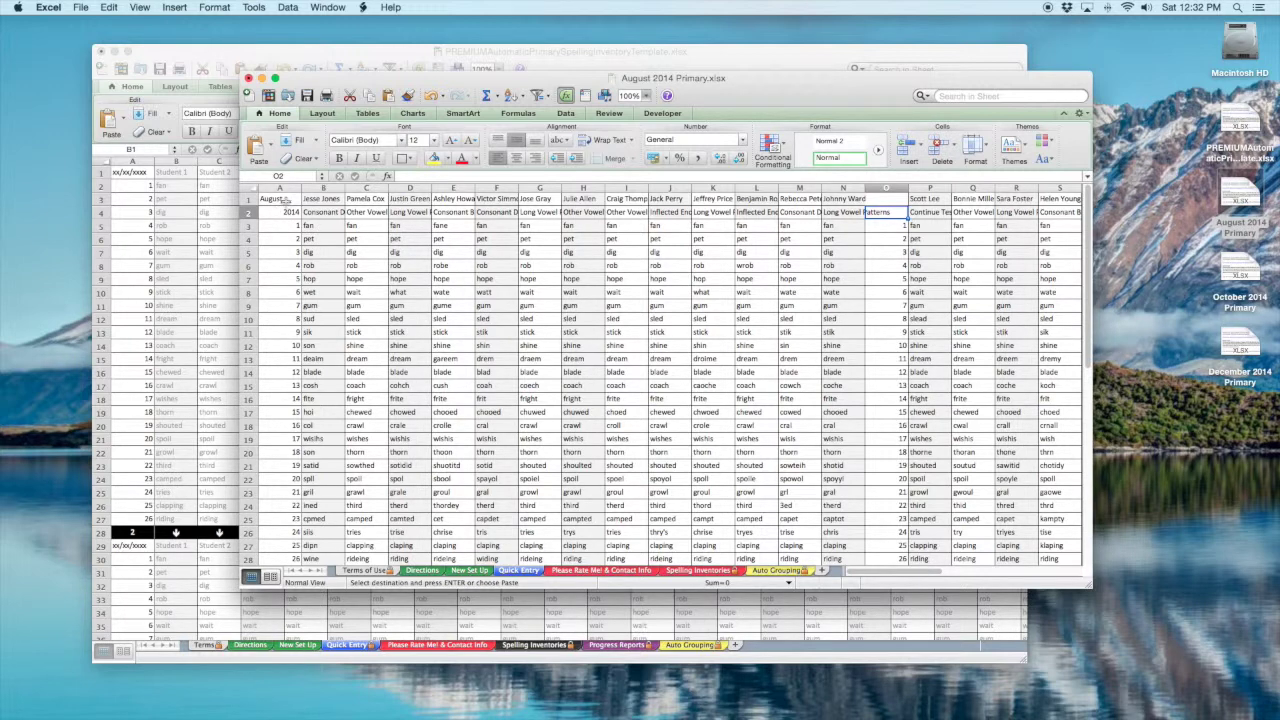
pyautogui.moveTo(311, 199); pyautogui.dragTo(840, 203)
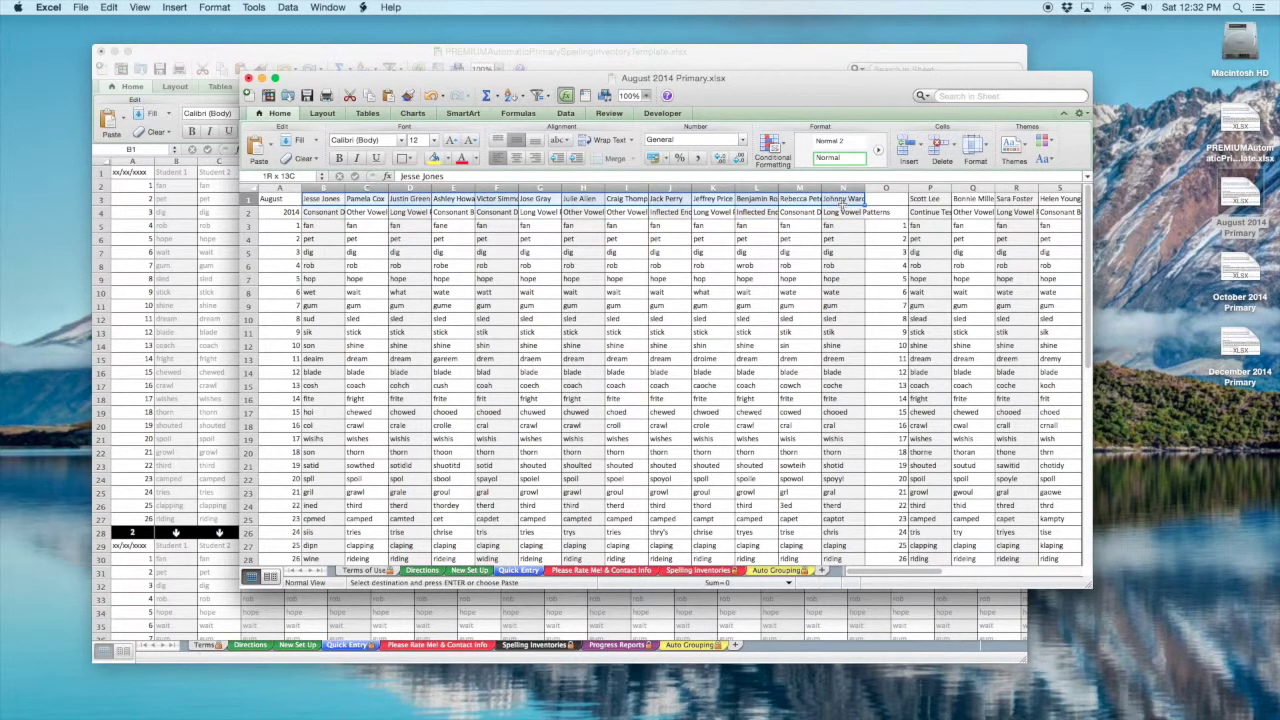
pyautogui.moveTo(842, 203); pyautogui.dragTo(840, 204)
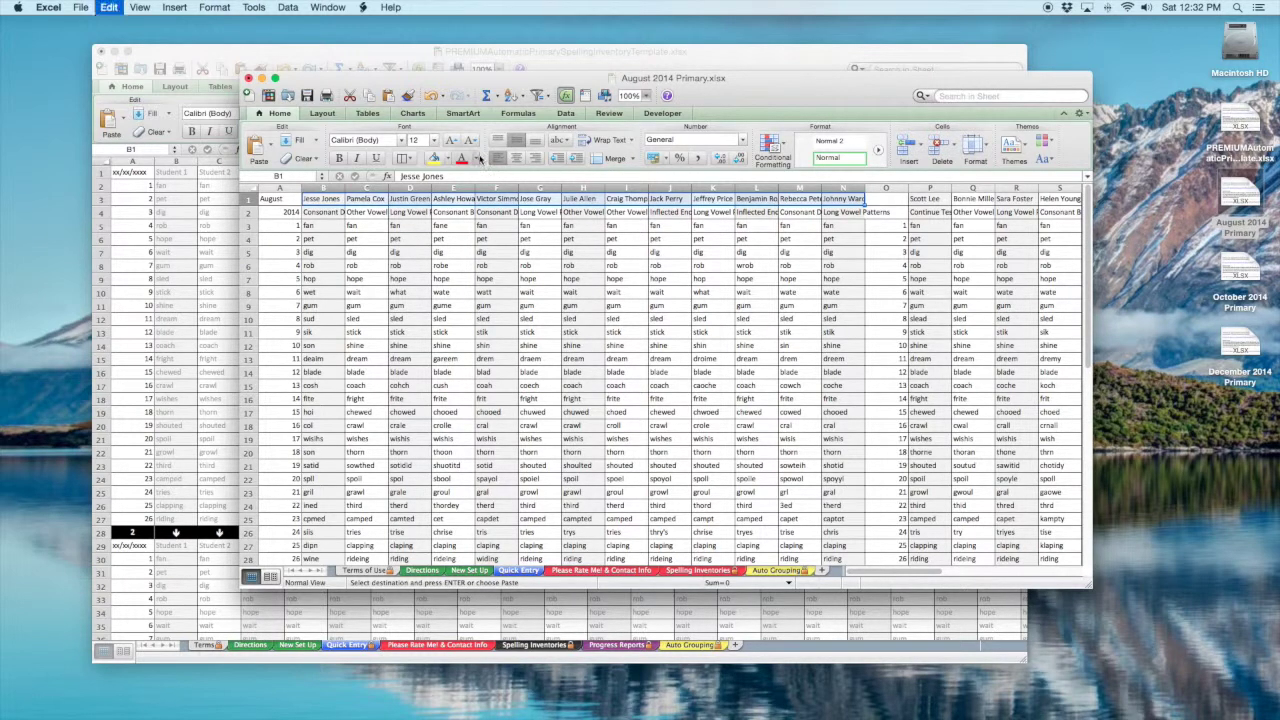
pyautogui.click(393, 55)
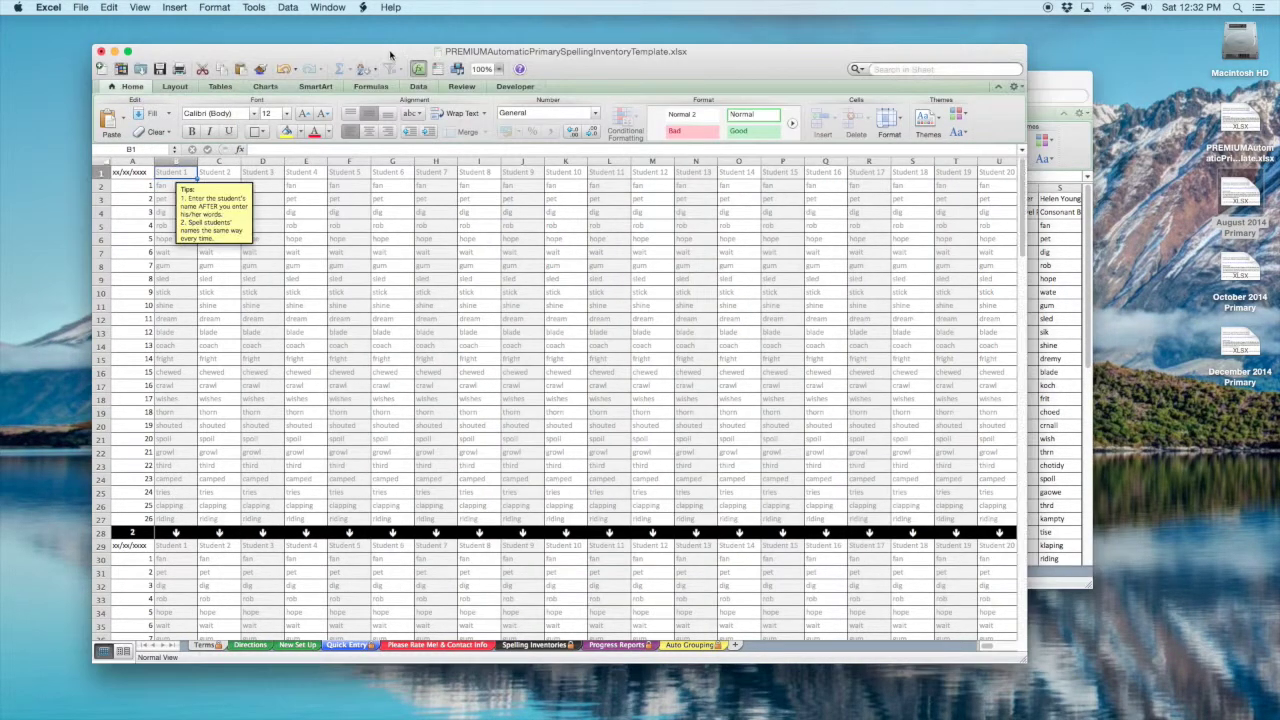
# Paste the first thirteen student names into the template's B1 and label A1 'August'.
pyautogui.press('super+c')
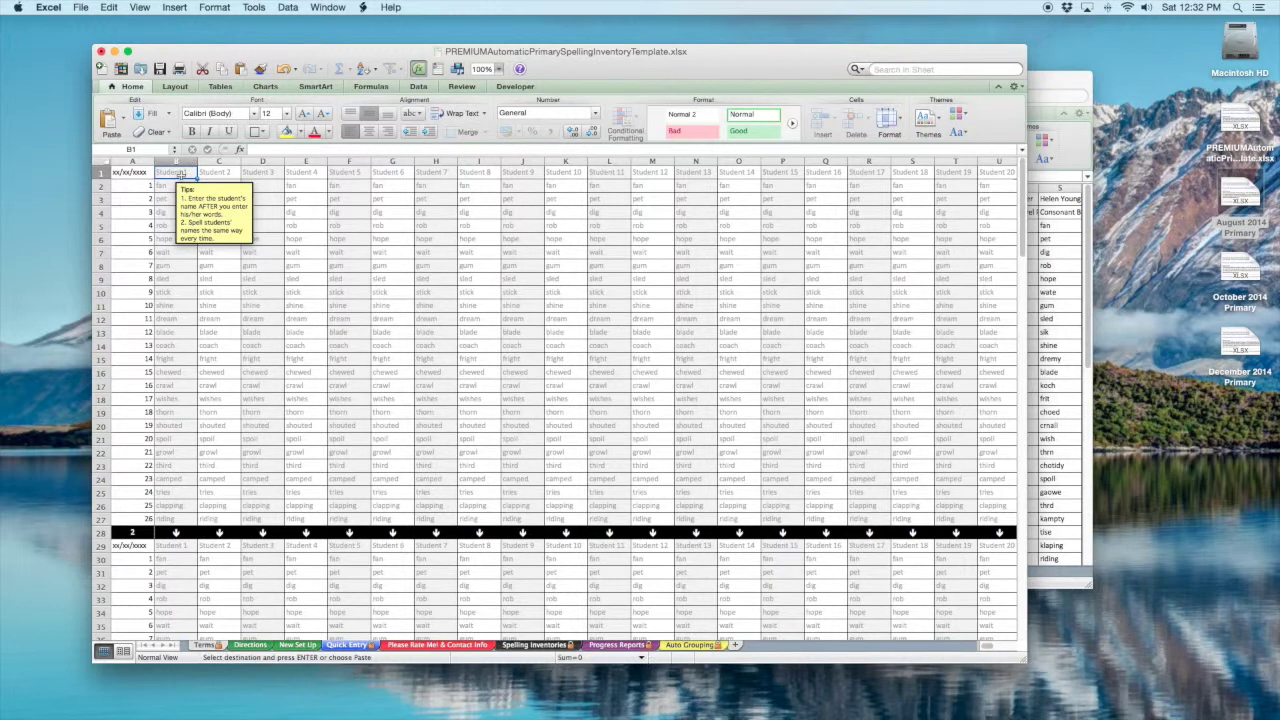
pyautogui.press('super+v')
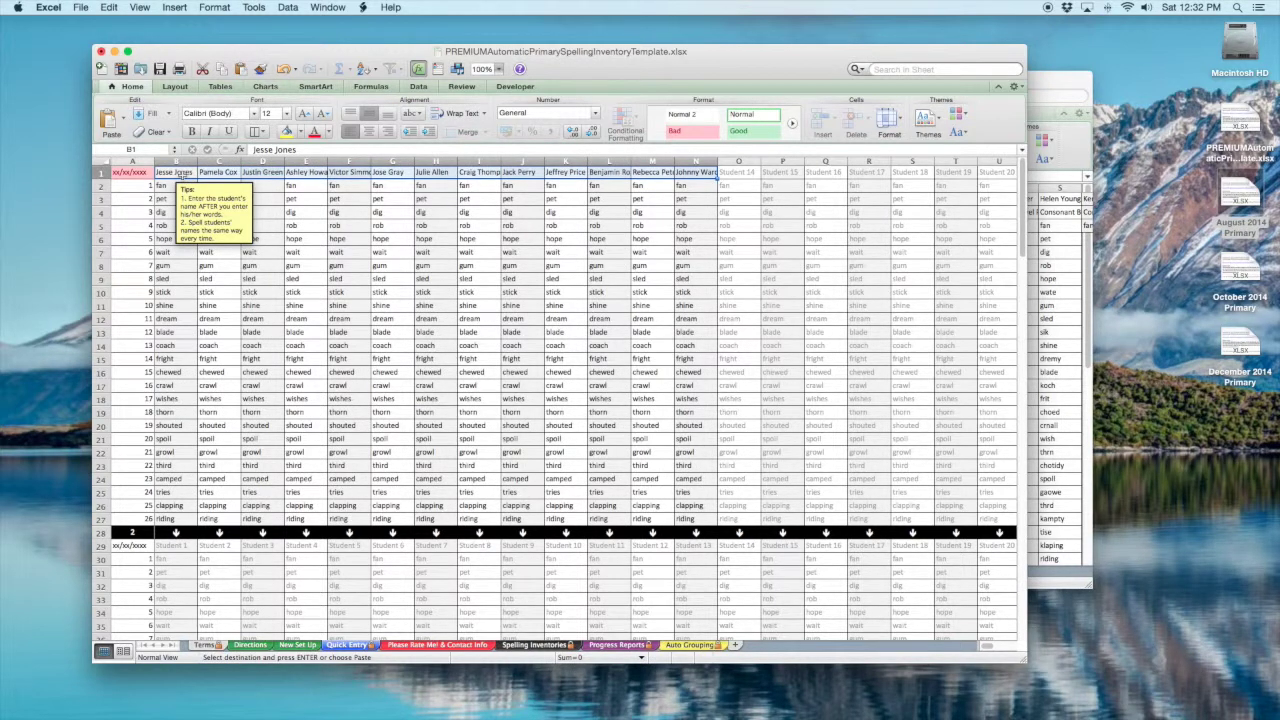
pyautogui.click(131, 173)
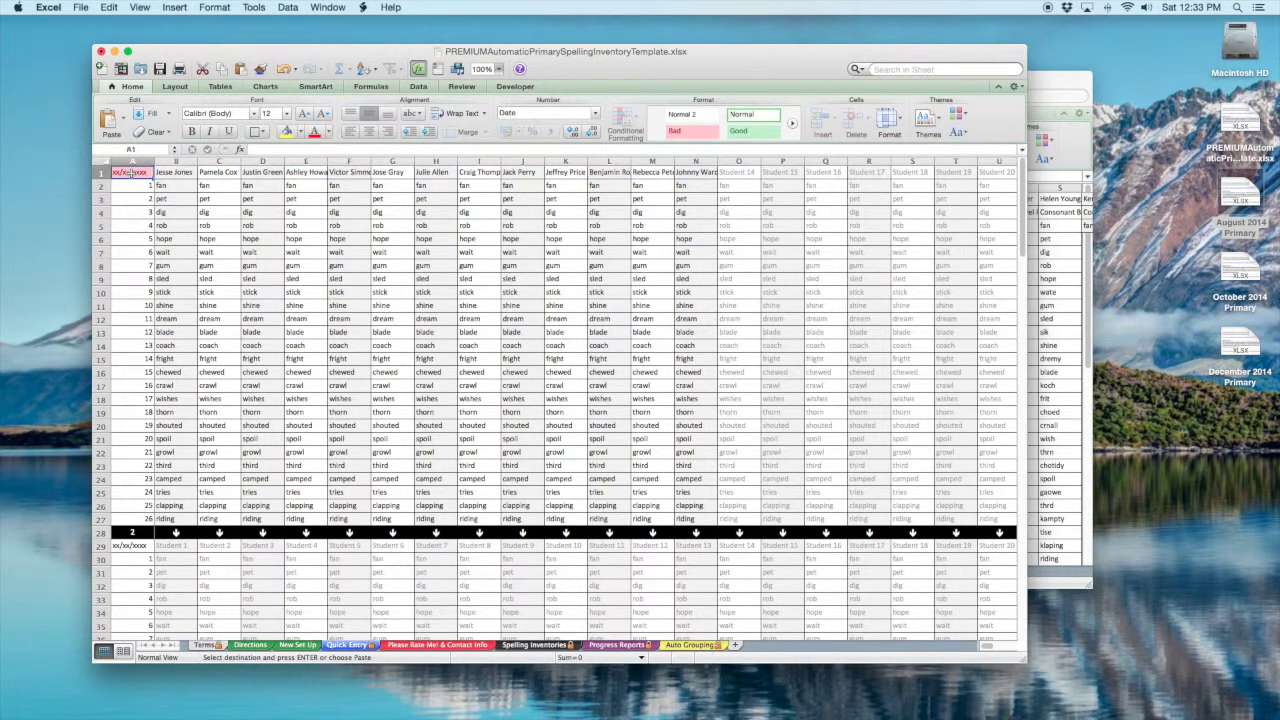
pyautogui.write('Augu')
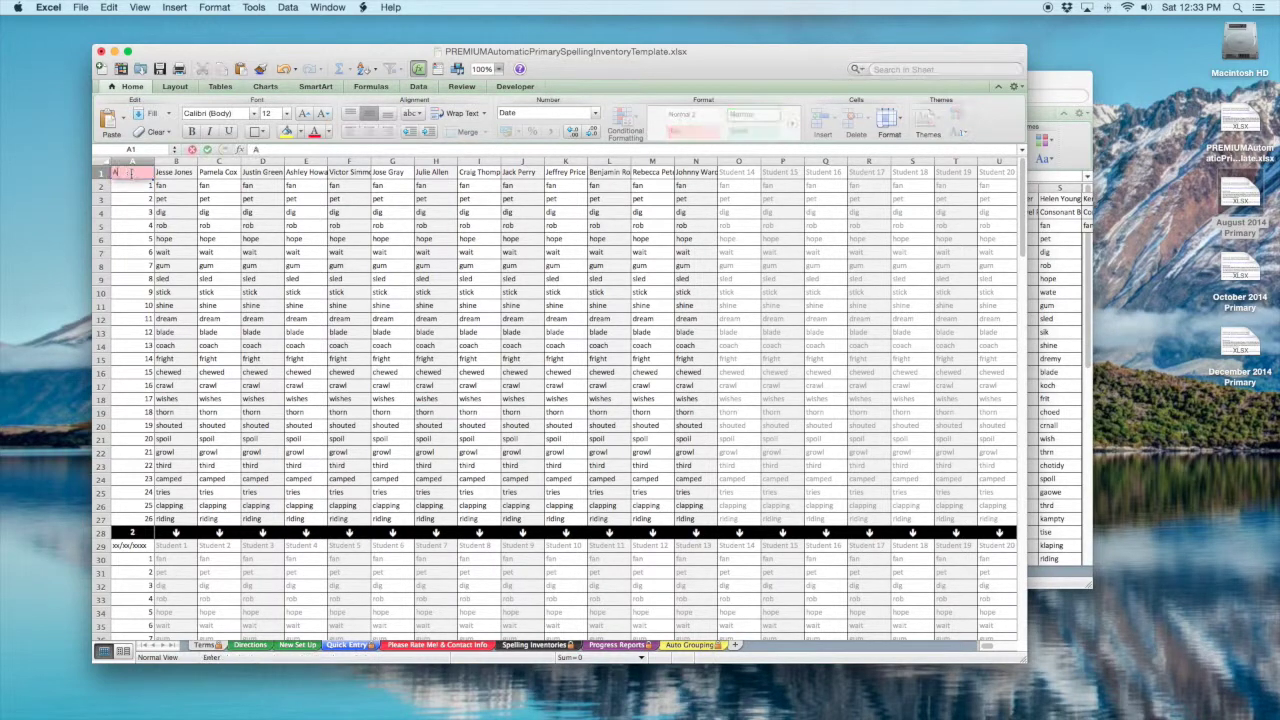
pyautogui.press('Return')
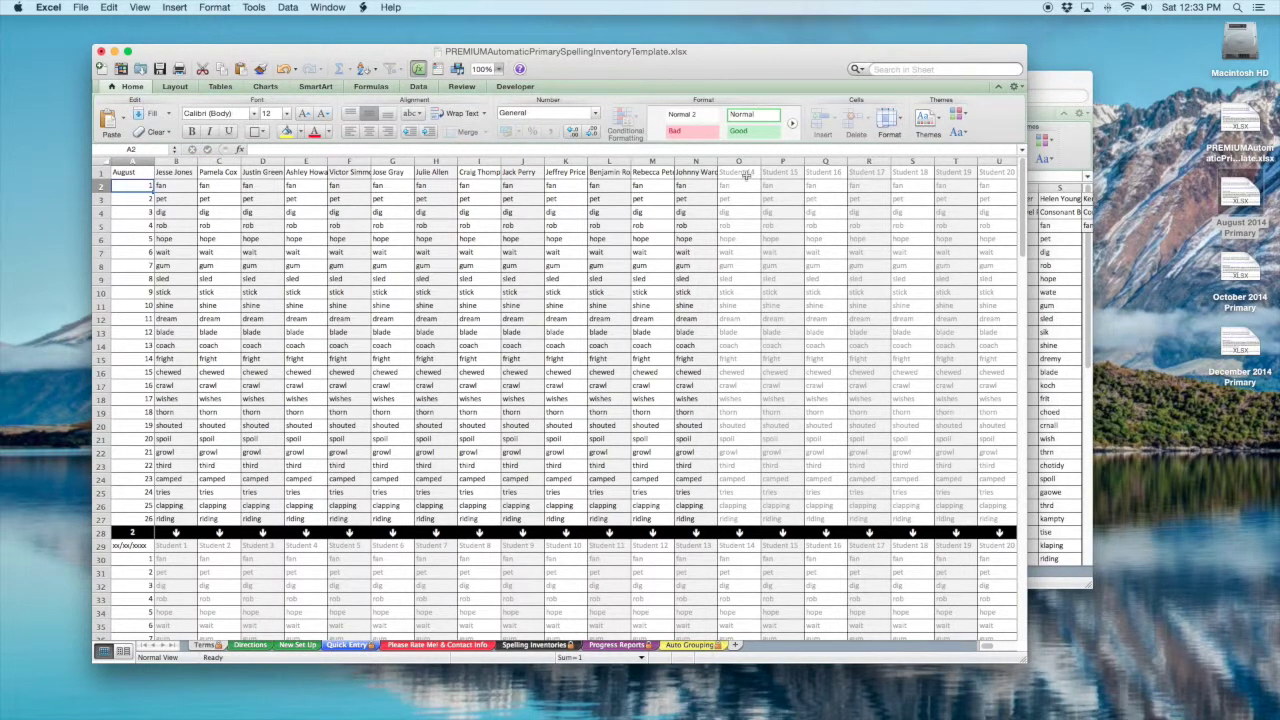
pyautogui.click(1043, 80)
pyautogui.hscroll(3, 849, 212)
# Copy August's last seven student names P1:V1 over the Student 14–20 placeholders at O1.
pyautogui.moveTo(668, 200); pyautogui.dragTo(935, 200)
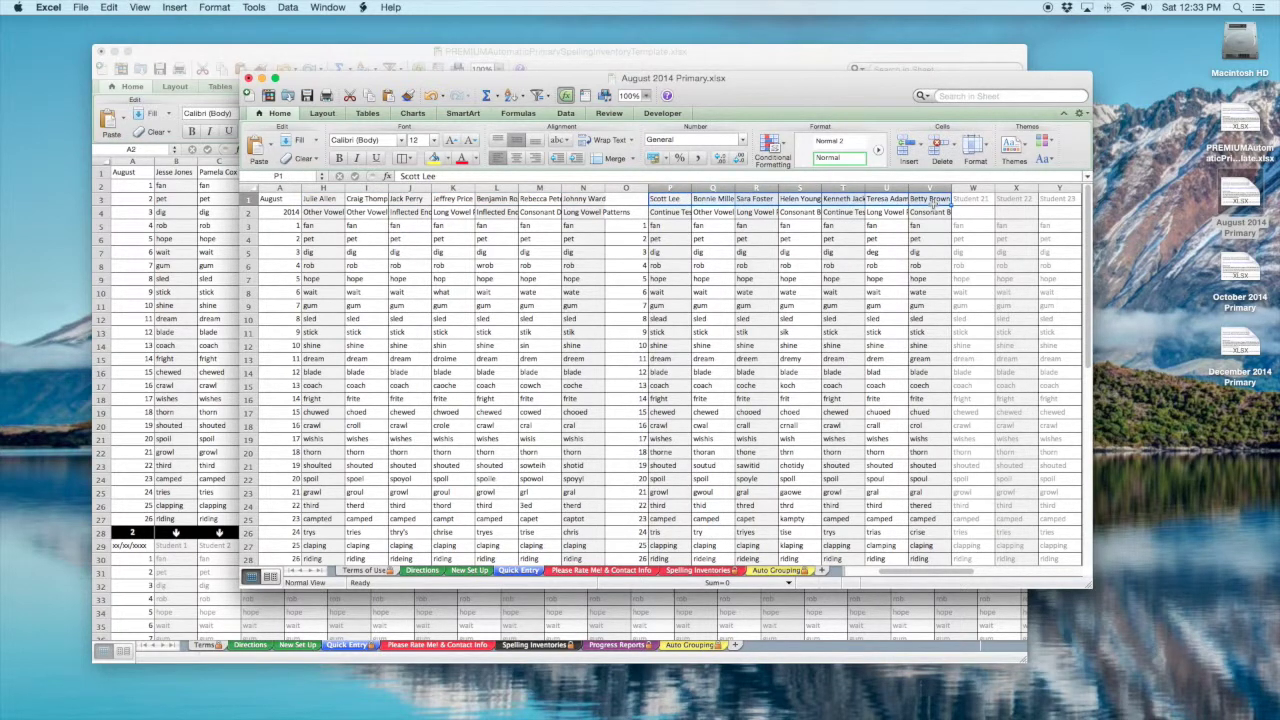
pyautogui.press('super+c')
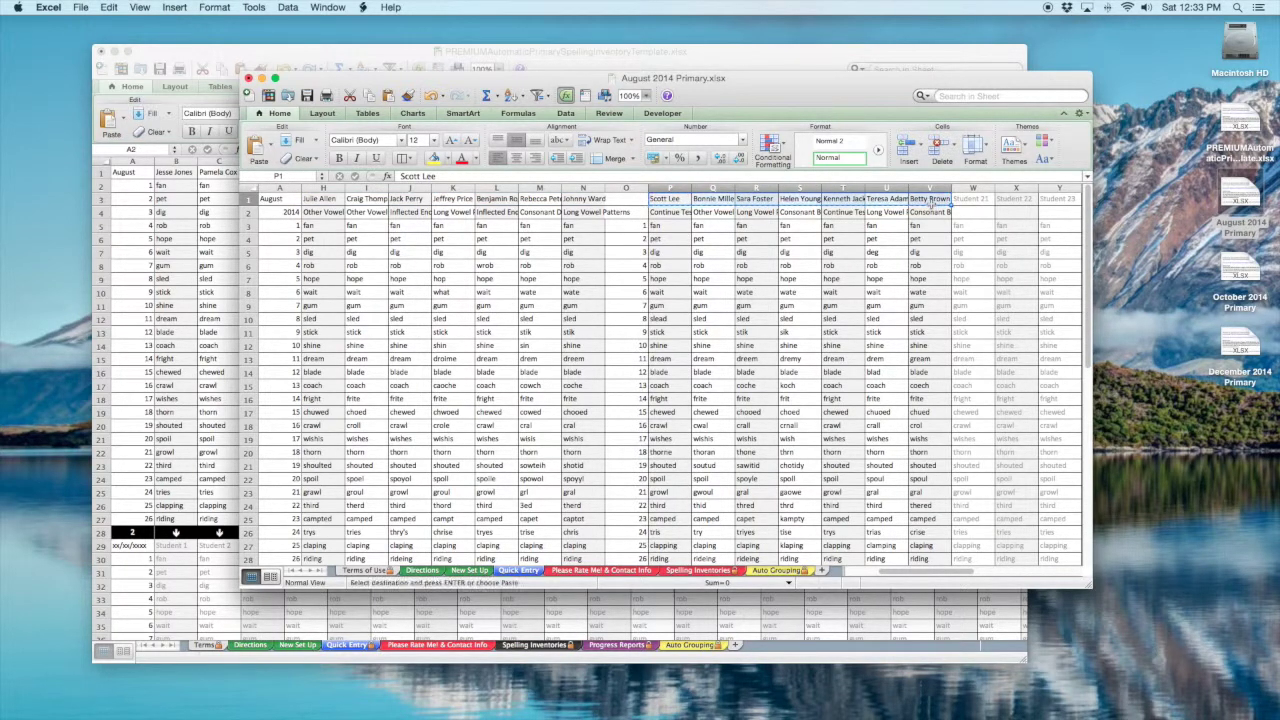
pyautogui.click(765, 66)
pyautogui.click(740, 173)
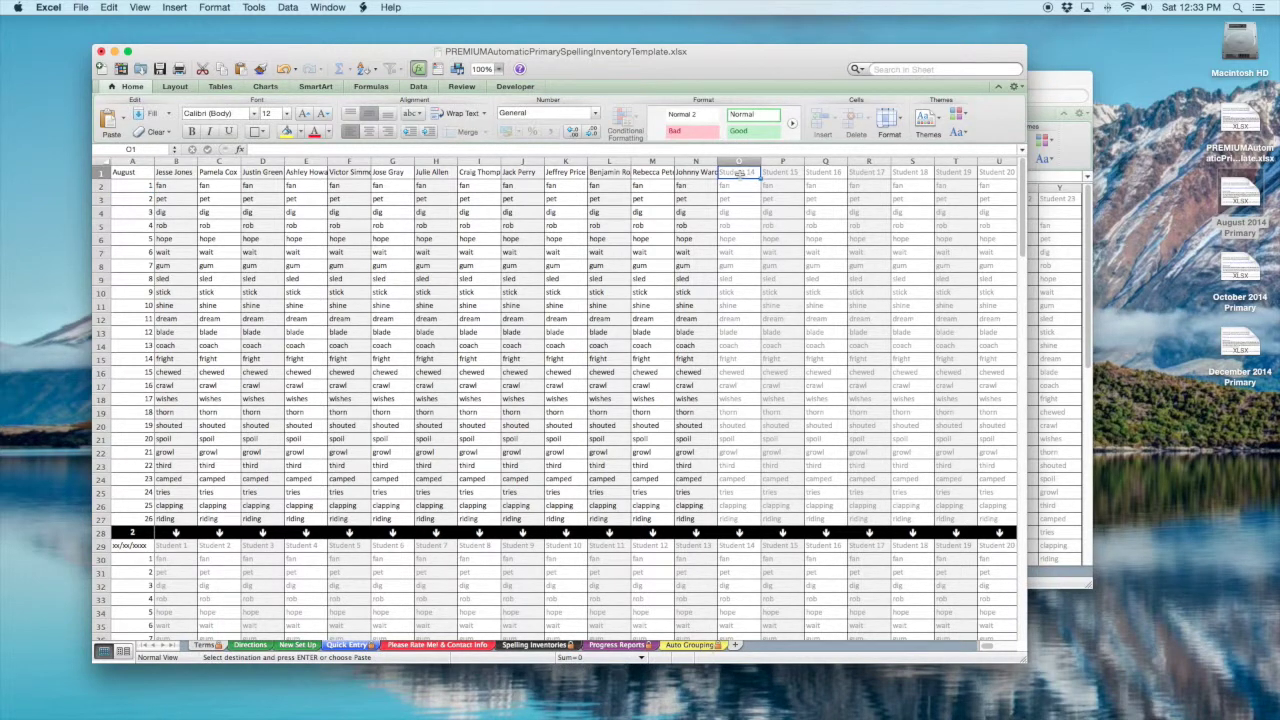
pyautogui.press('super+v')
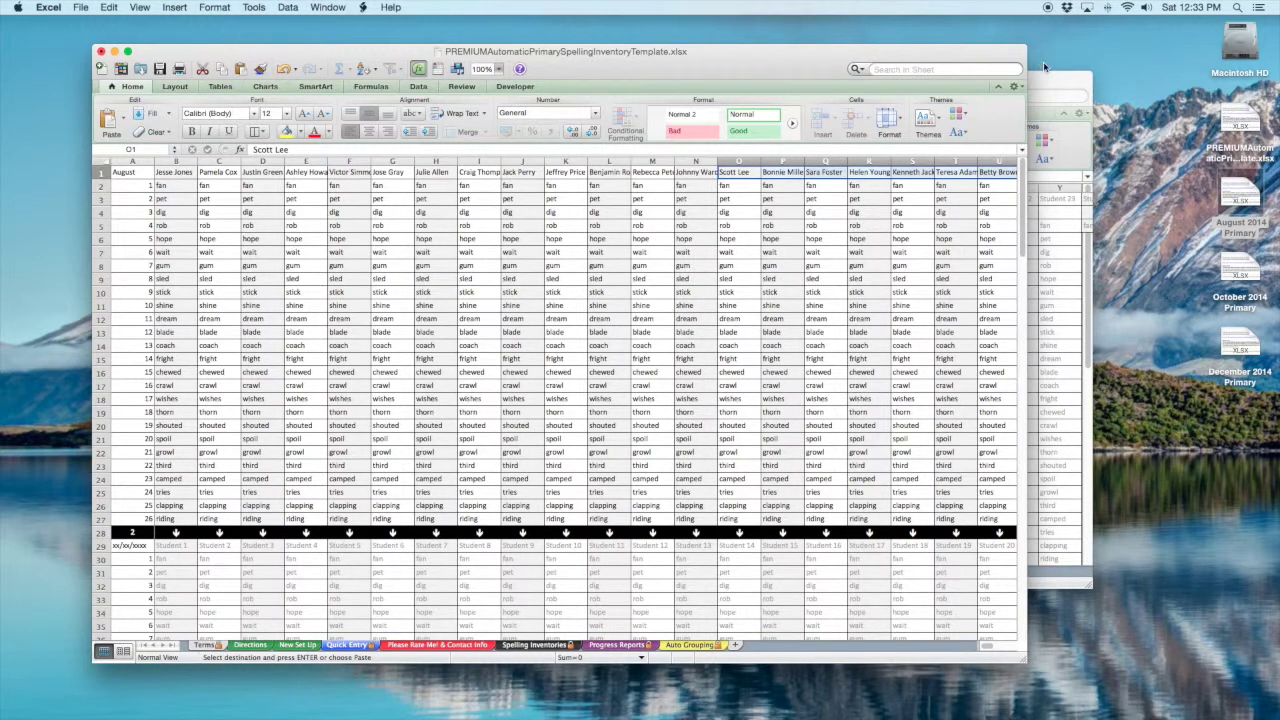
# Select the first thirteen students' spelled words, B3:N28, in August 2014 Primary.
pyautogui.moveTo(228, 211); pyautogui.dragTo(850, 214)
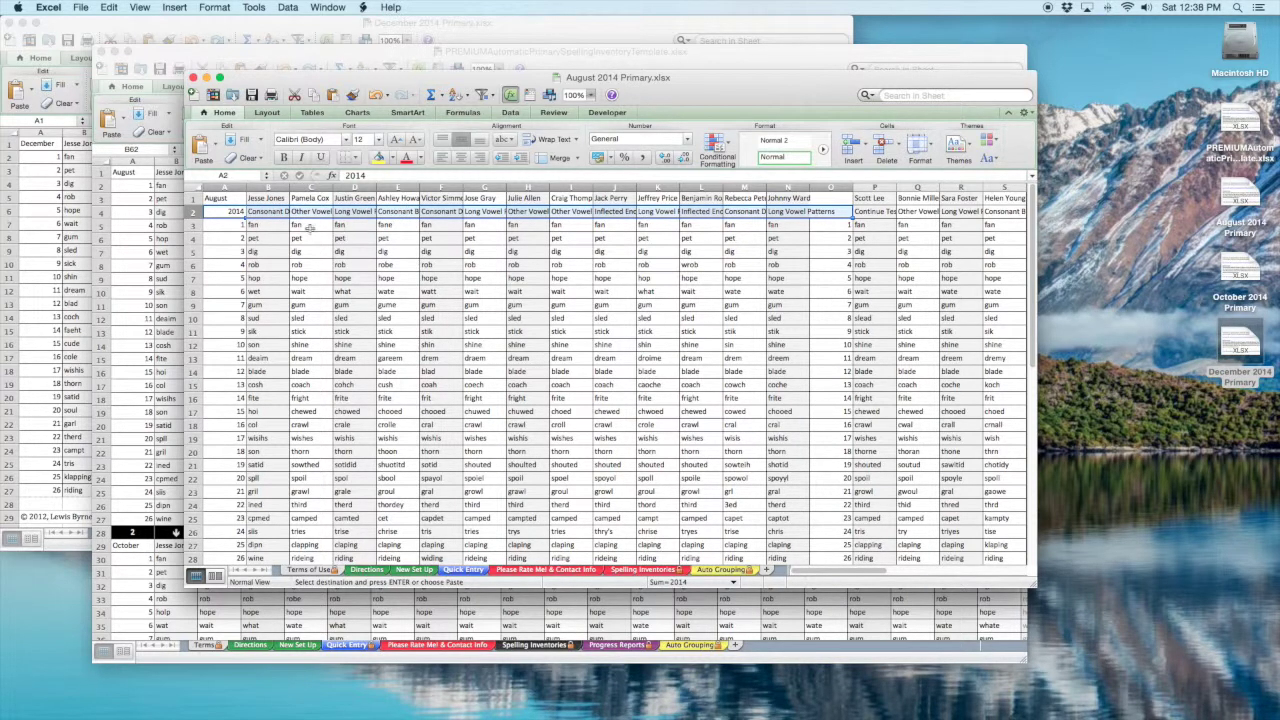
pyautogui.click(250, 225)
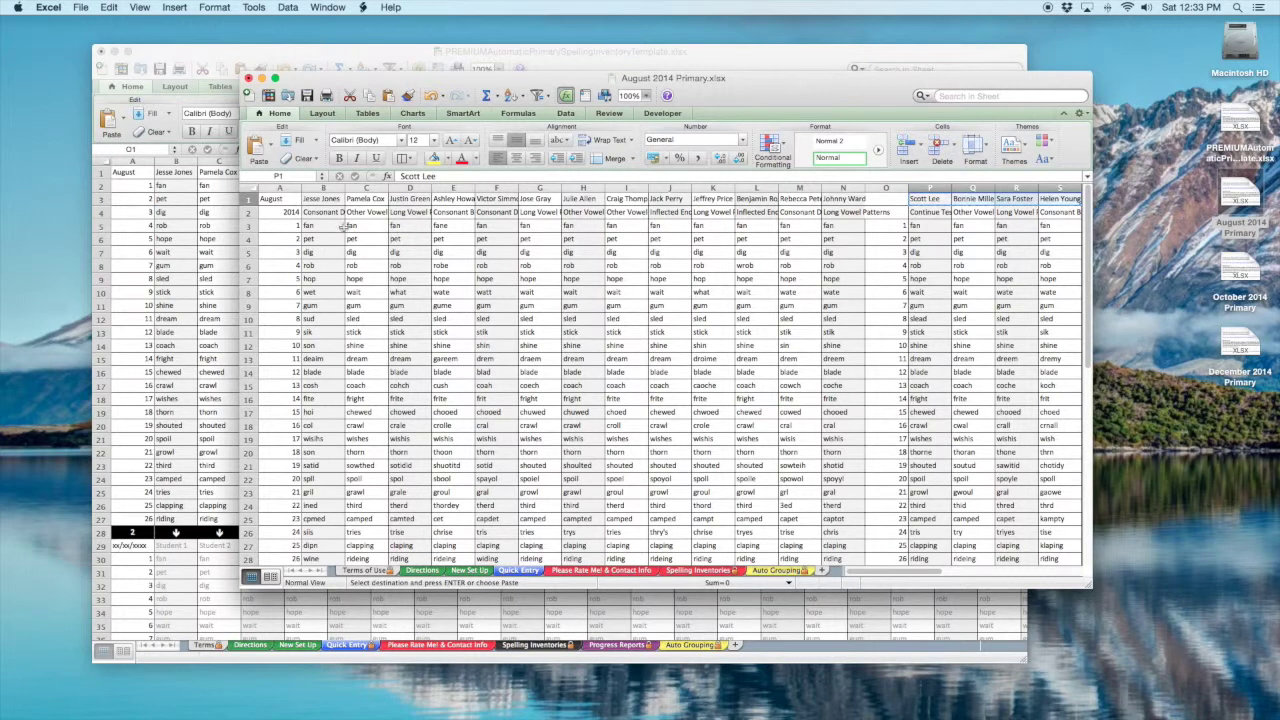
pyautogui.click(313, 227)
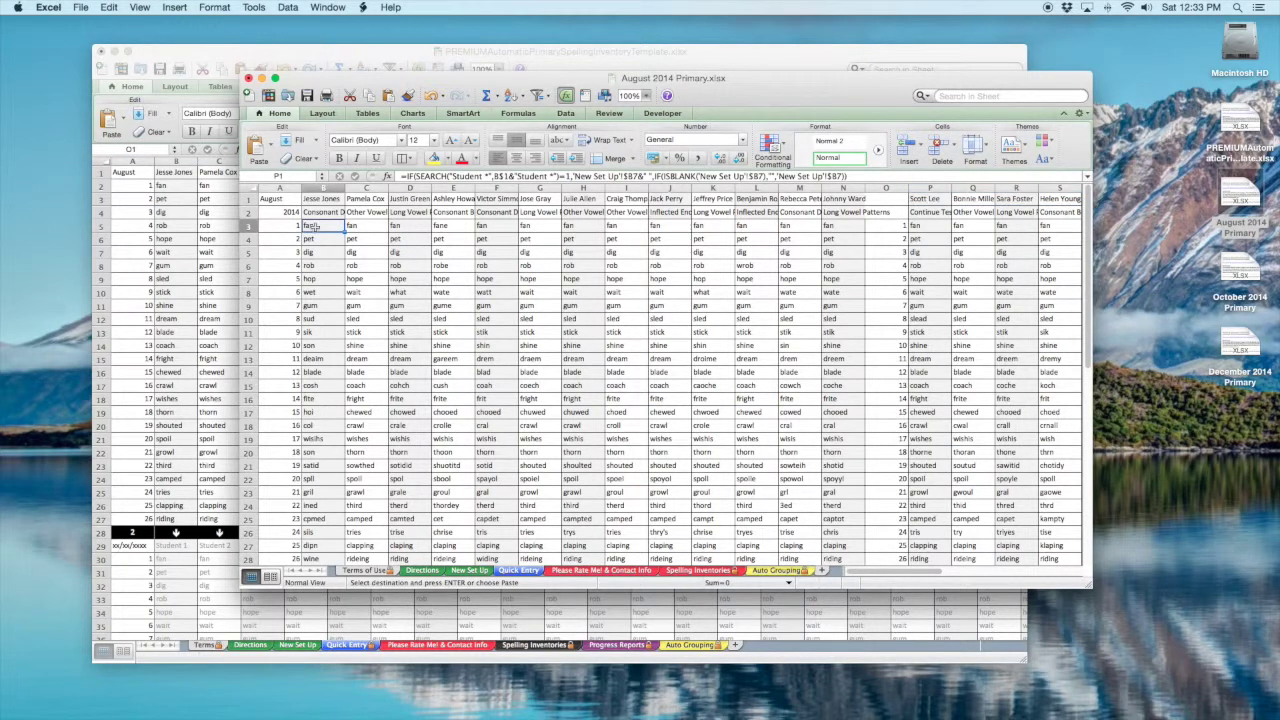
pyautogui.moveTo(313, 227); pyautogui.dragTo(853, 521)
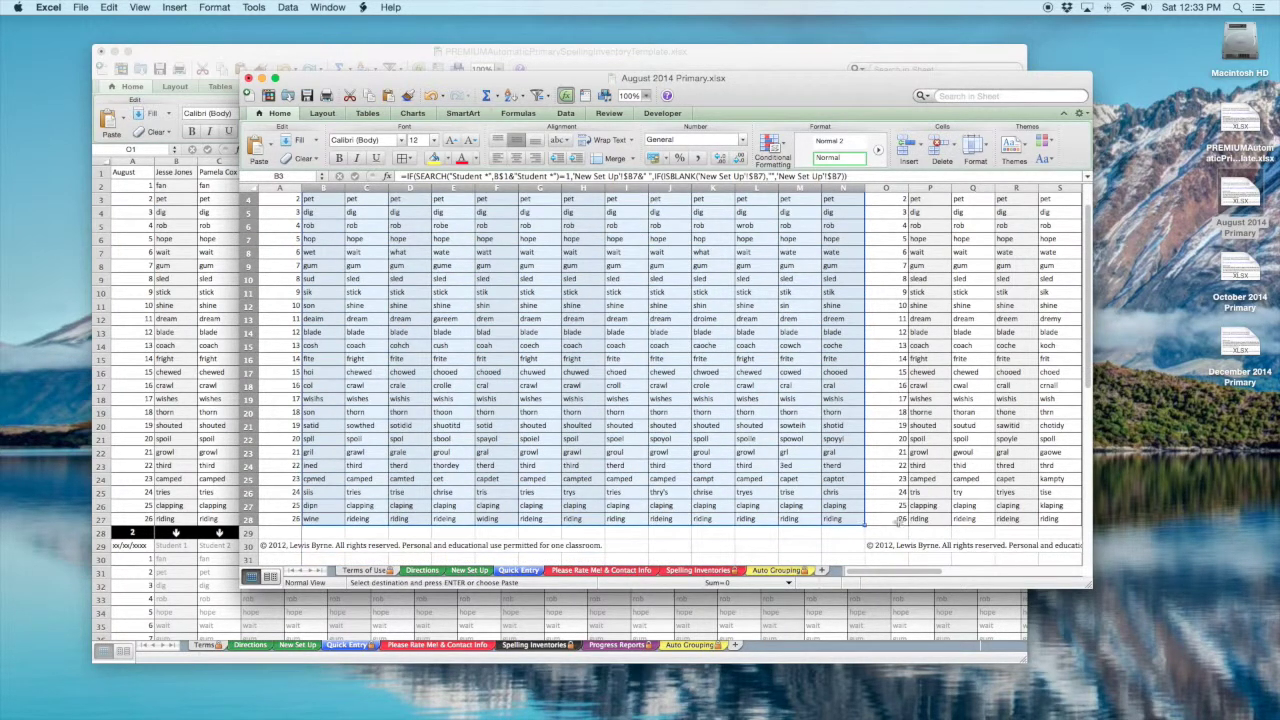
pyautogui.scroll(3, 897, 228)
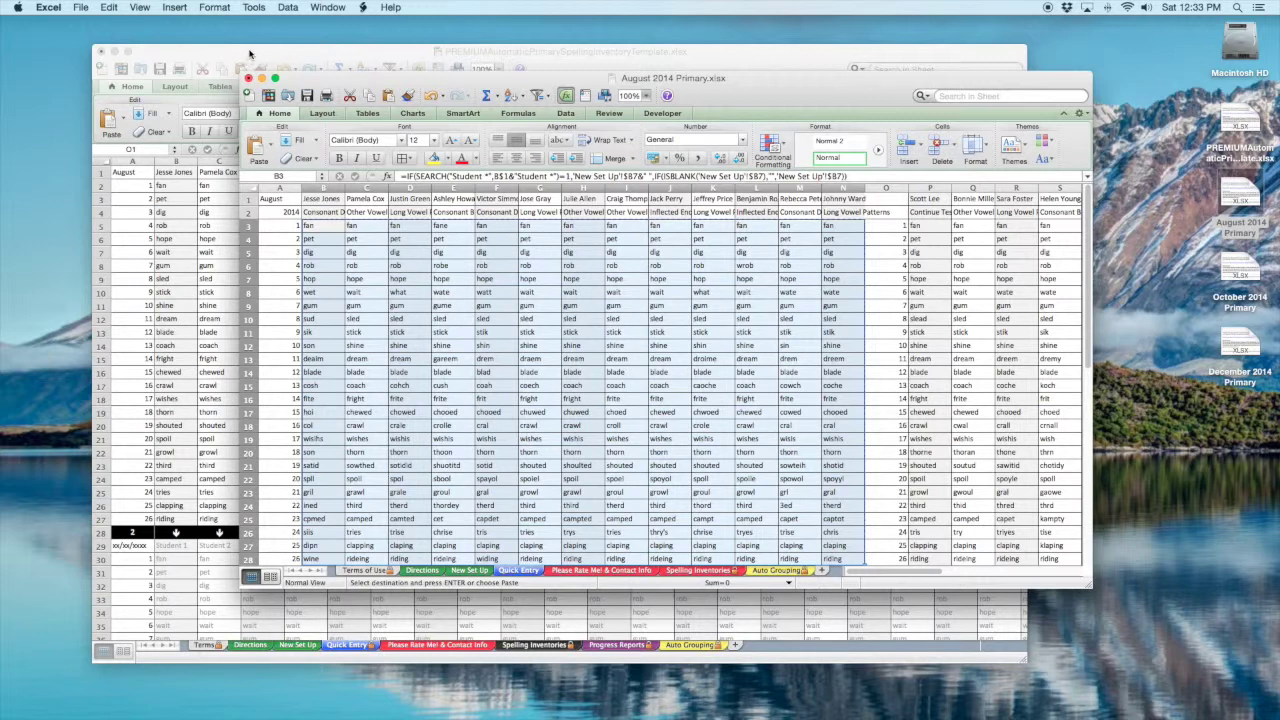
# Paste the copied spellings into the template at B2 as values only via Paste Special.
pyautogui.click(250, 55)
pyautogui.click(165, 188)
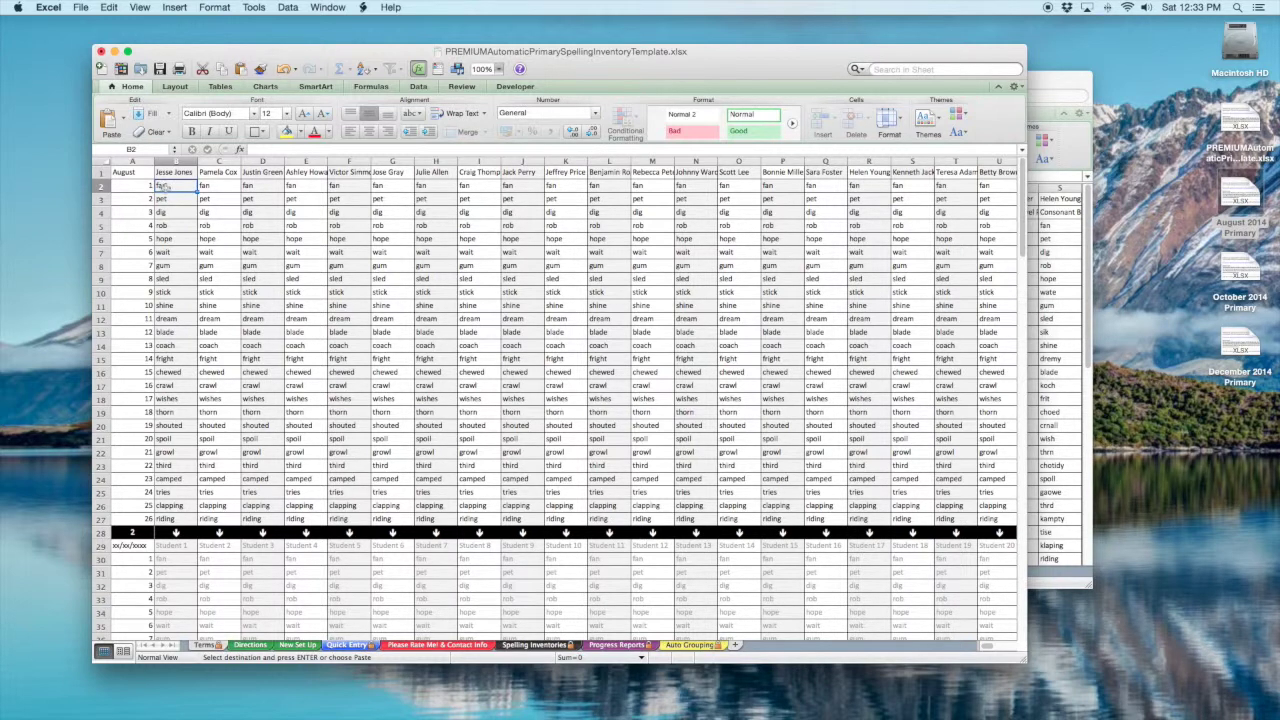
pyautogui.rightClick(165, 187)
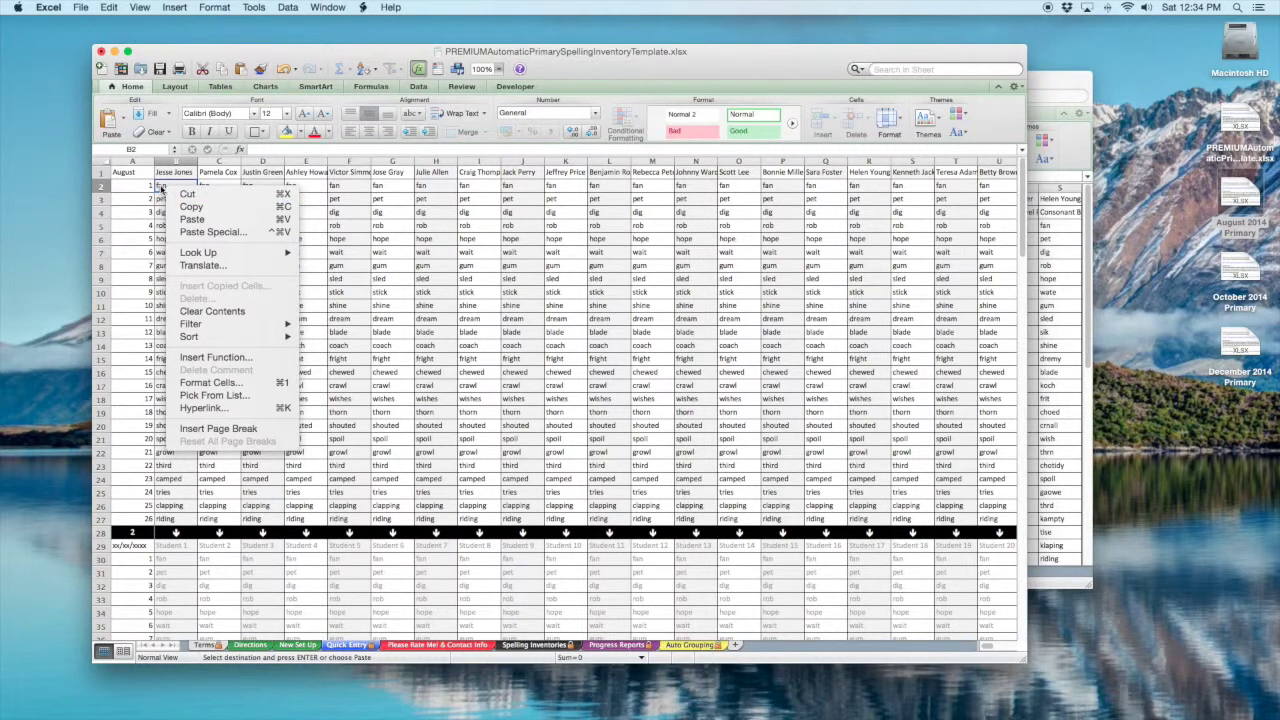
pyautogui.click(207, 233)
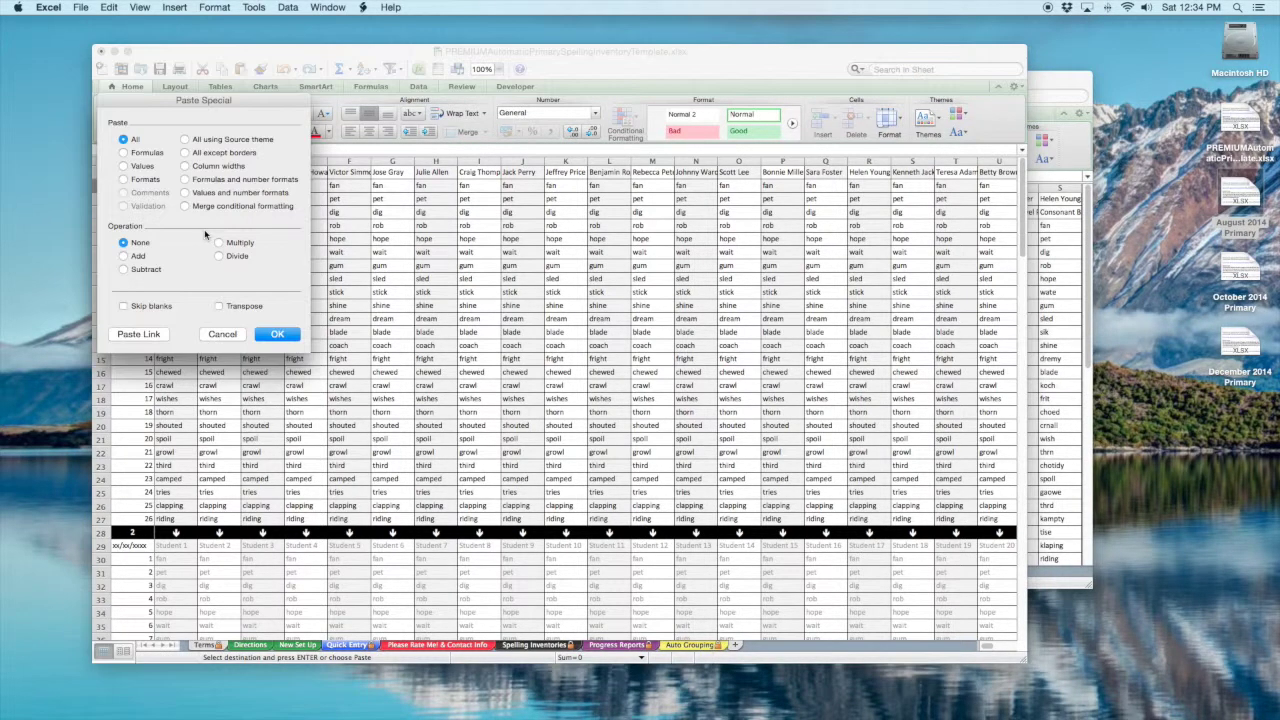
pyautogui.click(124, 166)
pyautogui.click(279, 334)
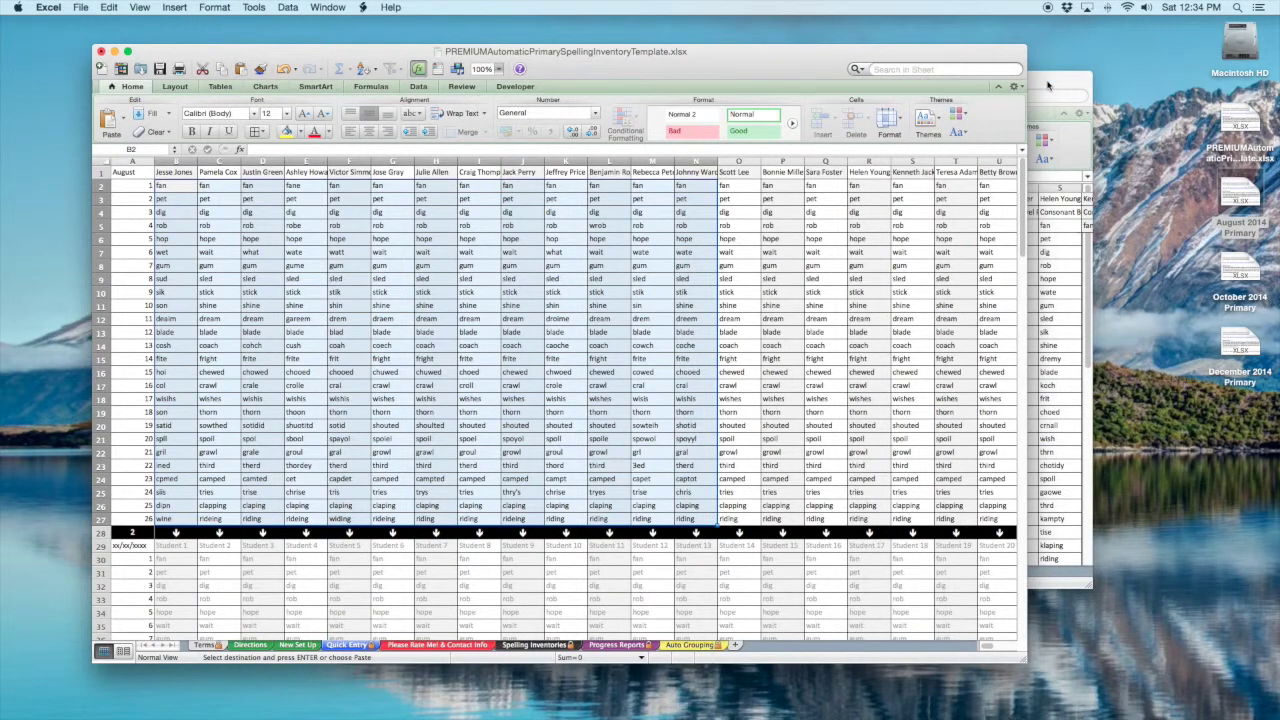
pyautogui.click(1049, 82)
# Copy the last seven students' spellings (P3:V28) from the August 2014 Primary workbook.
pyautogui.moveTo(821, 100); pyautogui.dragTo(739, 99)
pyautogui.moveTo(843, 226); pyautogui.dragTo(906, 530)
pyautogui.scroll(2, 866, 496)
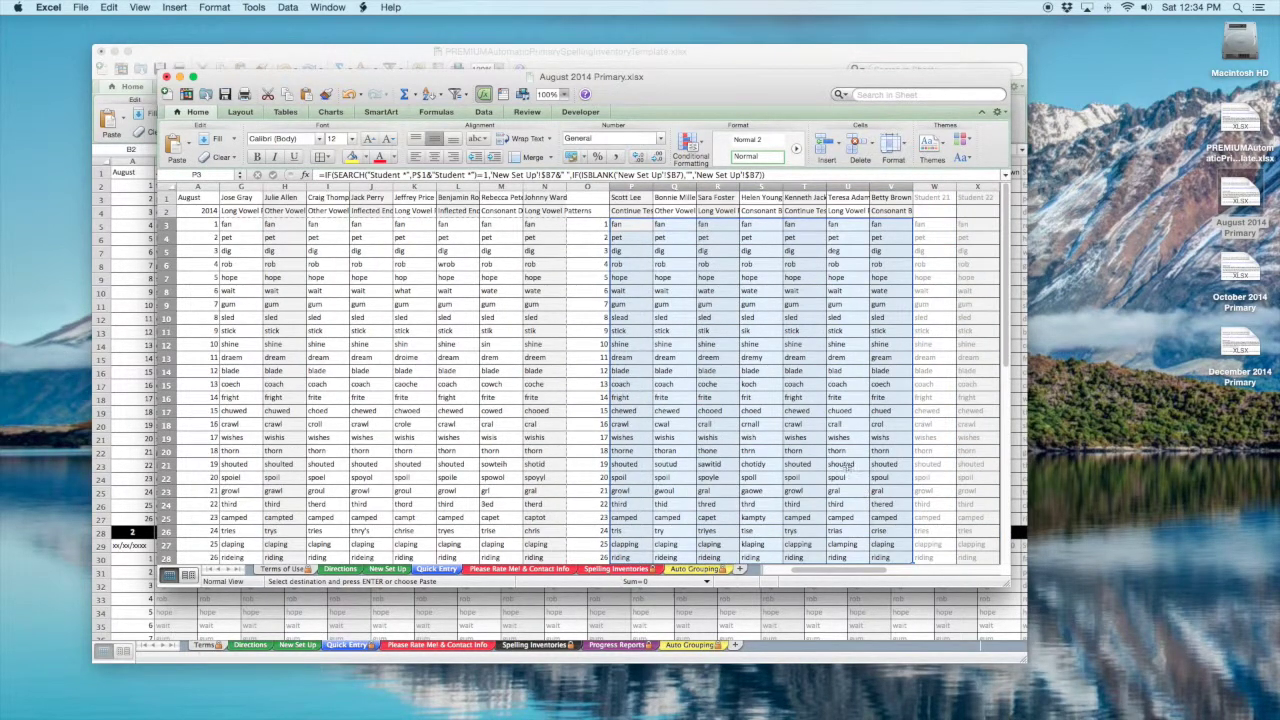
pyautogui.press('super+c')
# Paste the copied spellings into the template at O2 as values only.
pyautogui.moveTo(580, 94); pyautogui.dragTo(663, 60)
pyautogui.click(659, 65)
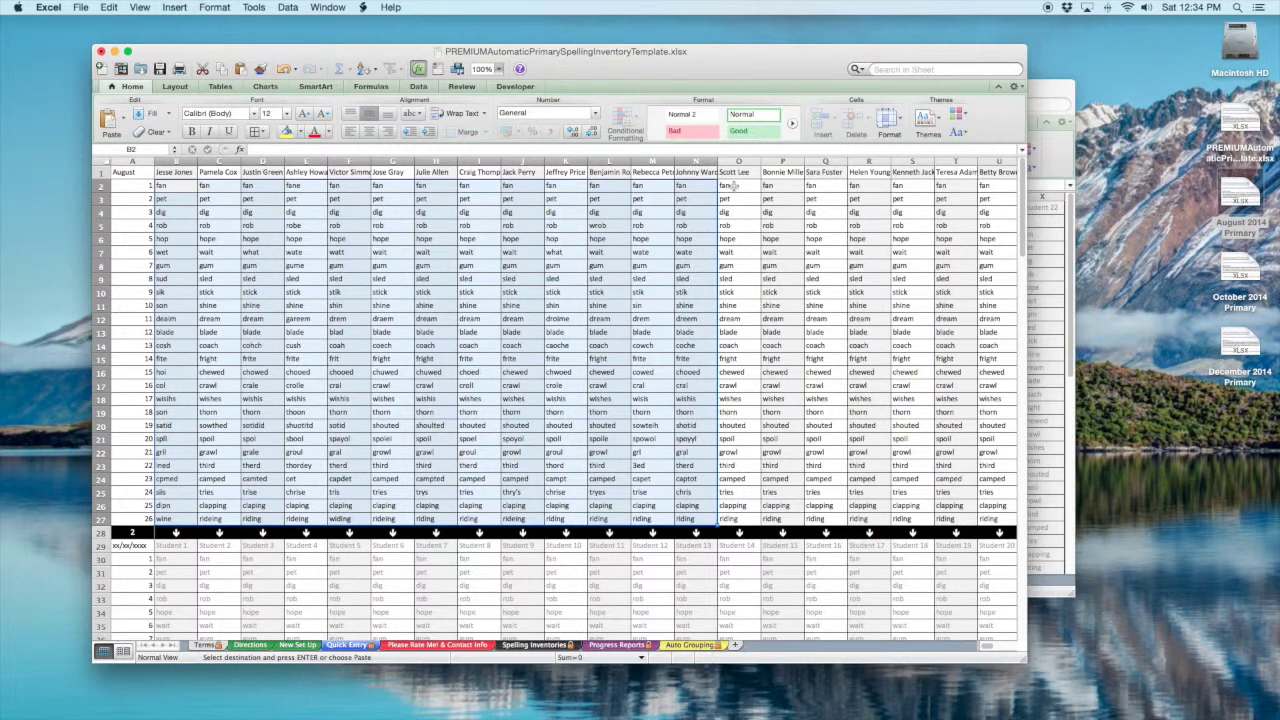
pyautogui.click(735, 186)
pyautogui.rightClick(735, 187)
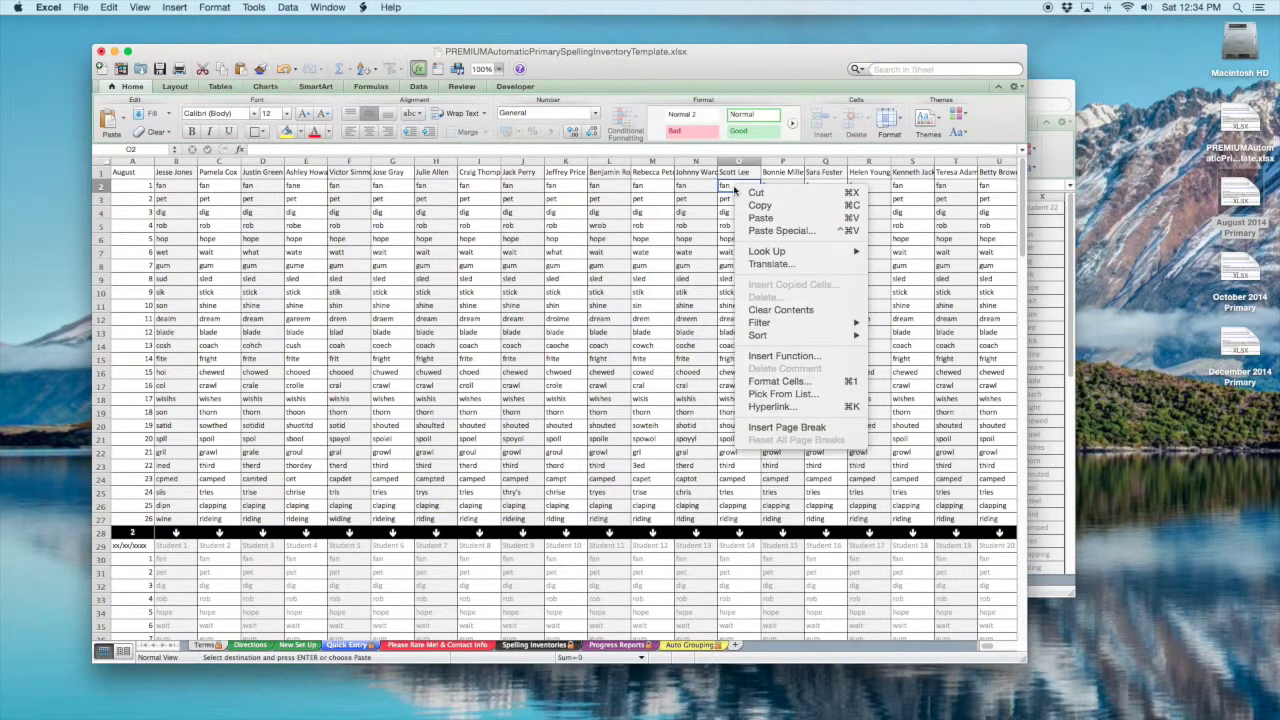
pyautogui.click(758, 231)
pyautogui.click(695, 166)
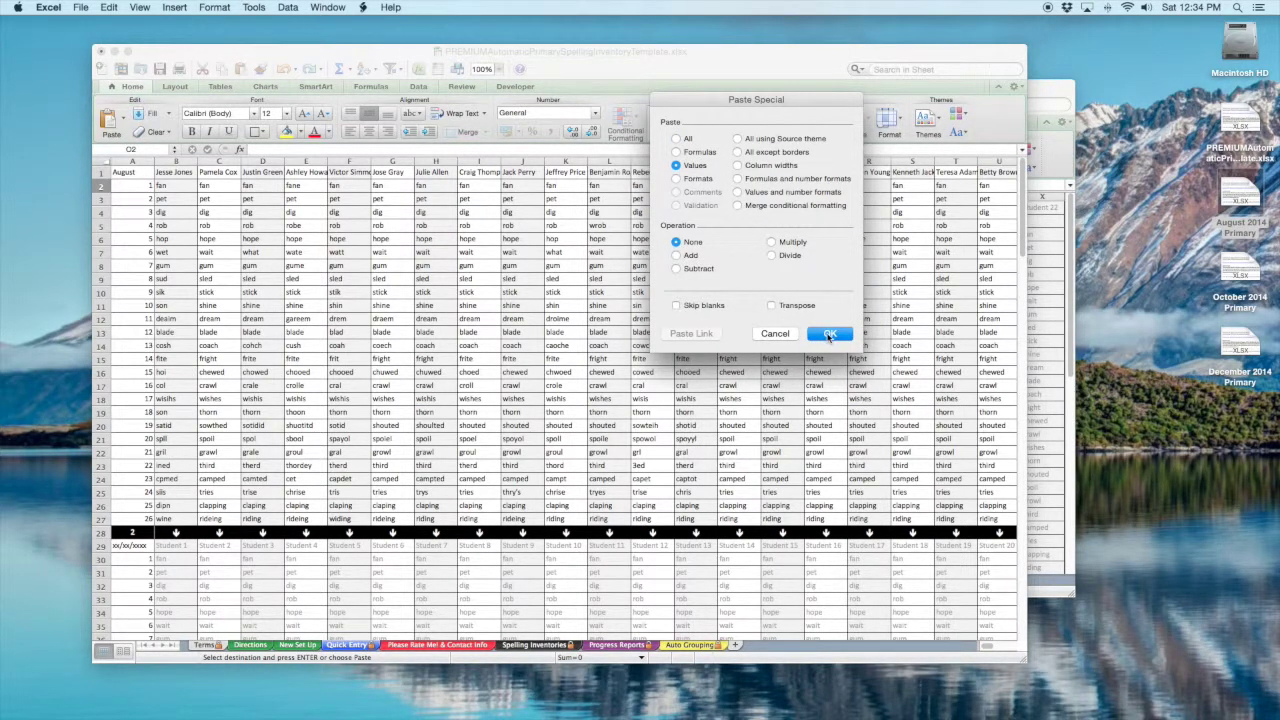
pyautogui.click(828, 334)
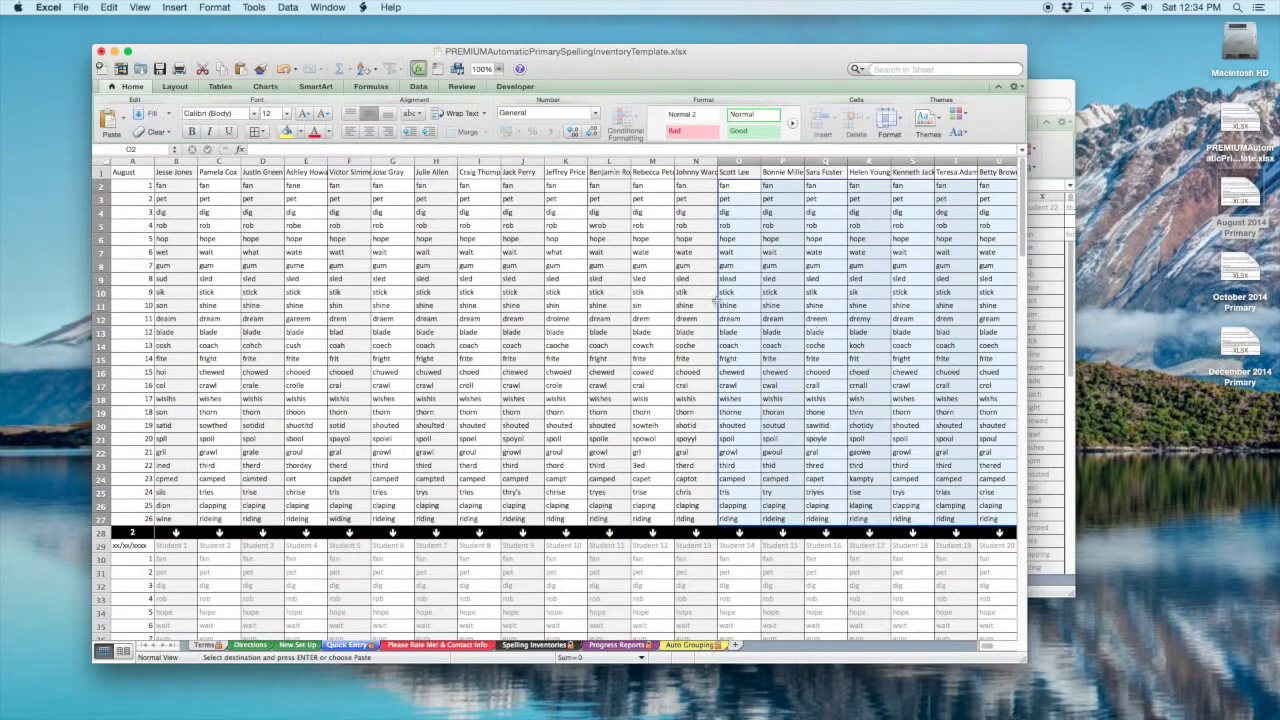
pyautogui.hscroll(3, 716, 300)
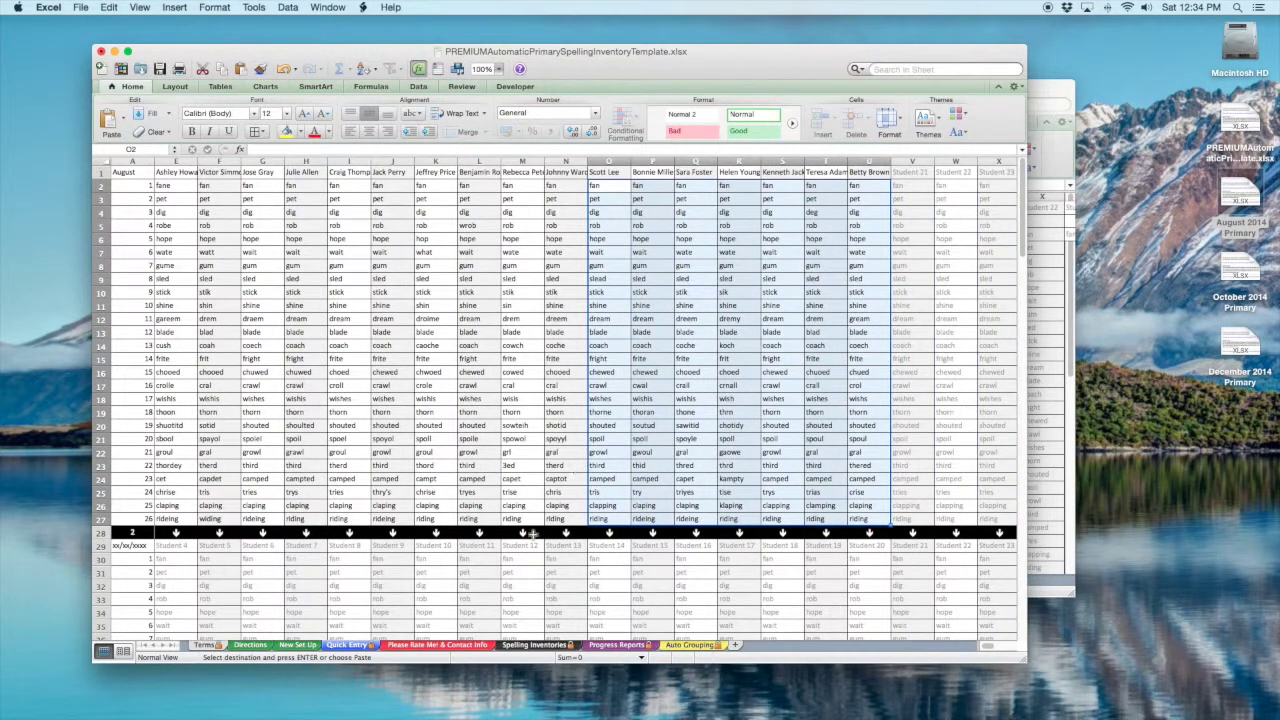
# Scroll around the Quick Entry sheet to review the filled-in spelling blocks.
pyautogui.hscroll(-3, 510, 520)
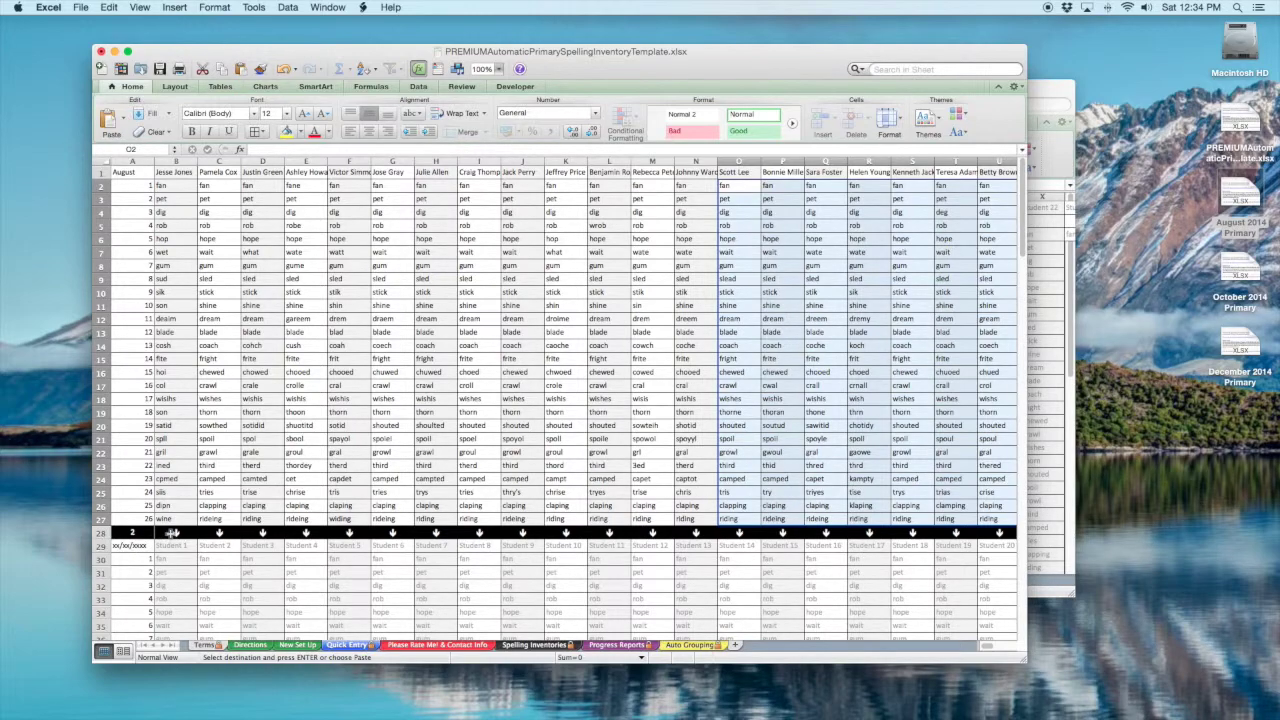
pyautogui.scroll(-10, 190, 500)
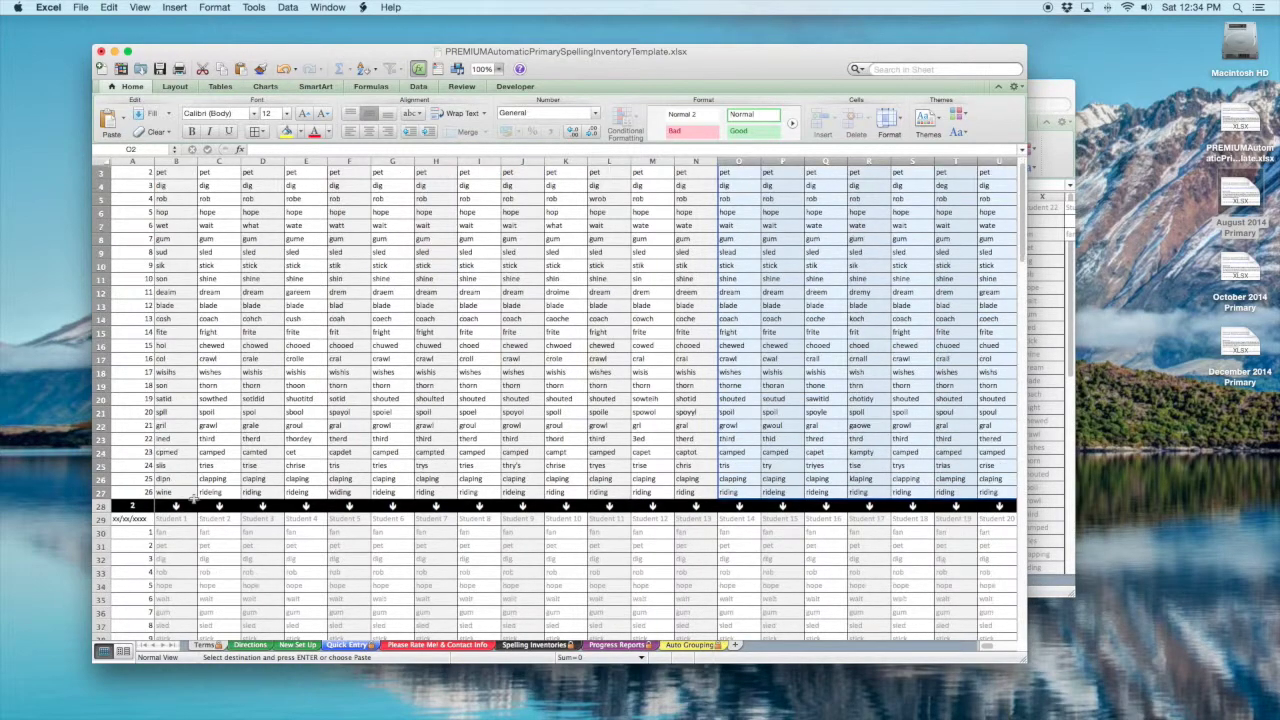
pyautogui.scroll(-10, 190, 491)
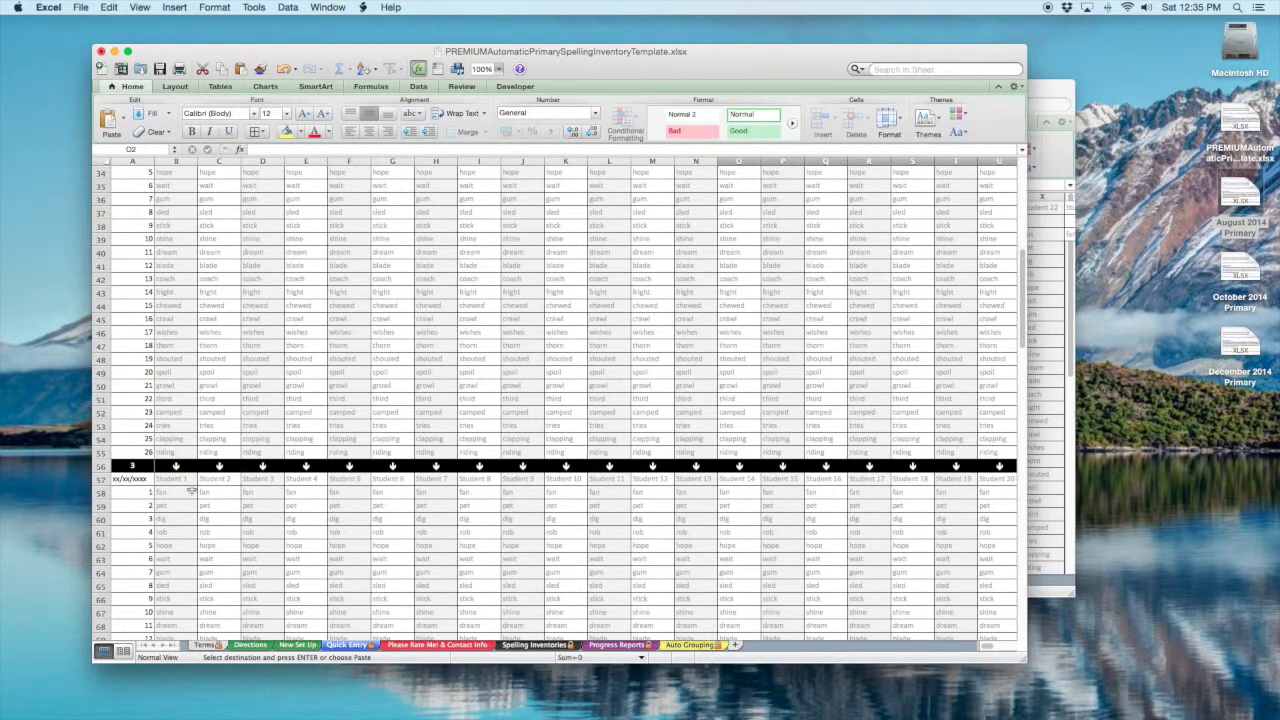
pyautogui.scroll(15, 190, 491)
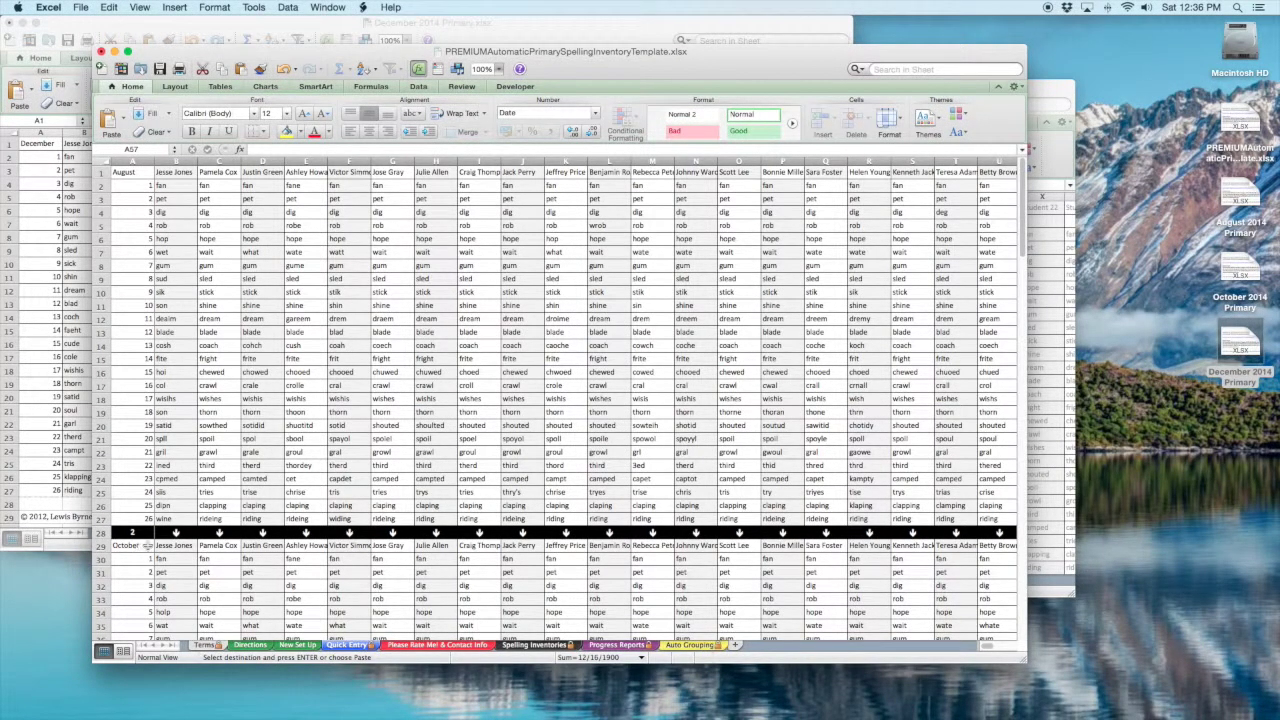
# Review the December entries on Quick Entry, then switch to the Spelling Inventories sheet.
pyautogui.scroll(-5, 166, 470)
pyautogui.scroll(-12, 166, 454)
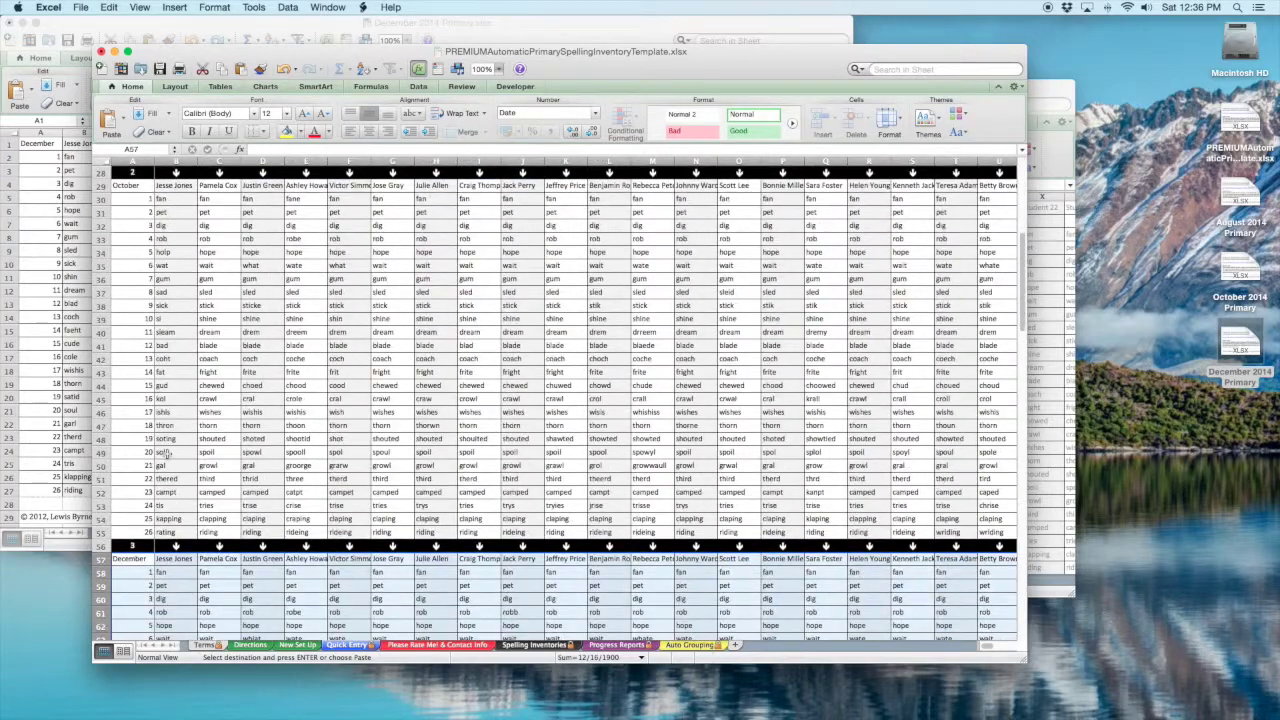
pyautogui.click(165, 506)
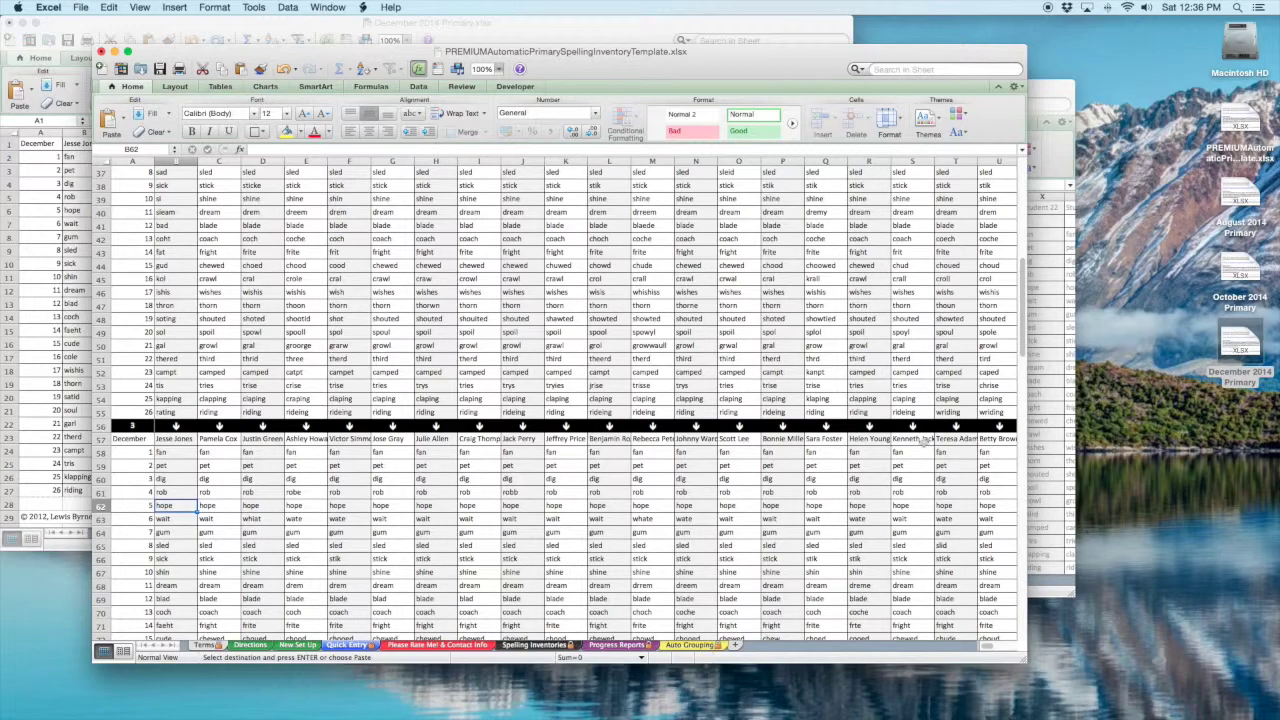
pyautogui.scroll(5, 541, 416)
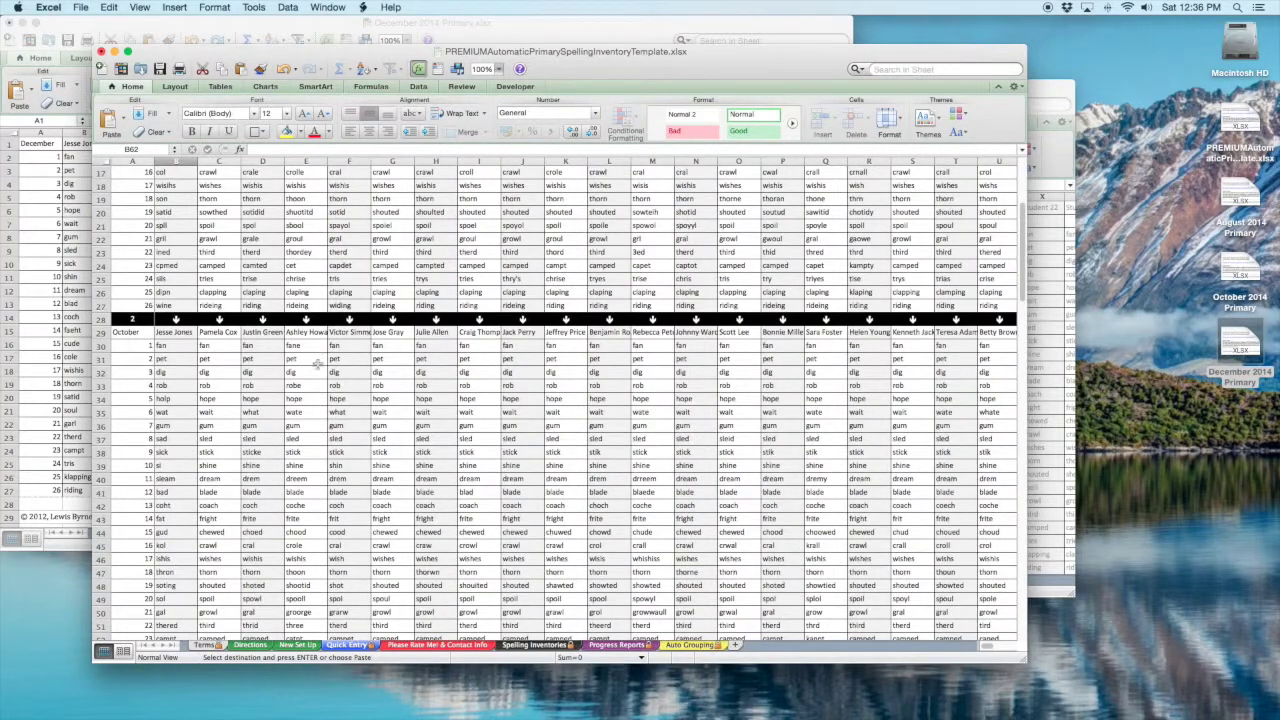
pyautogui.scroll(4, 450, 440)
pyautogui.hscroll(2, 572, 516)
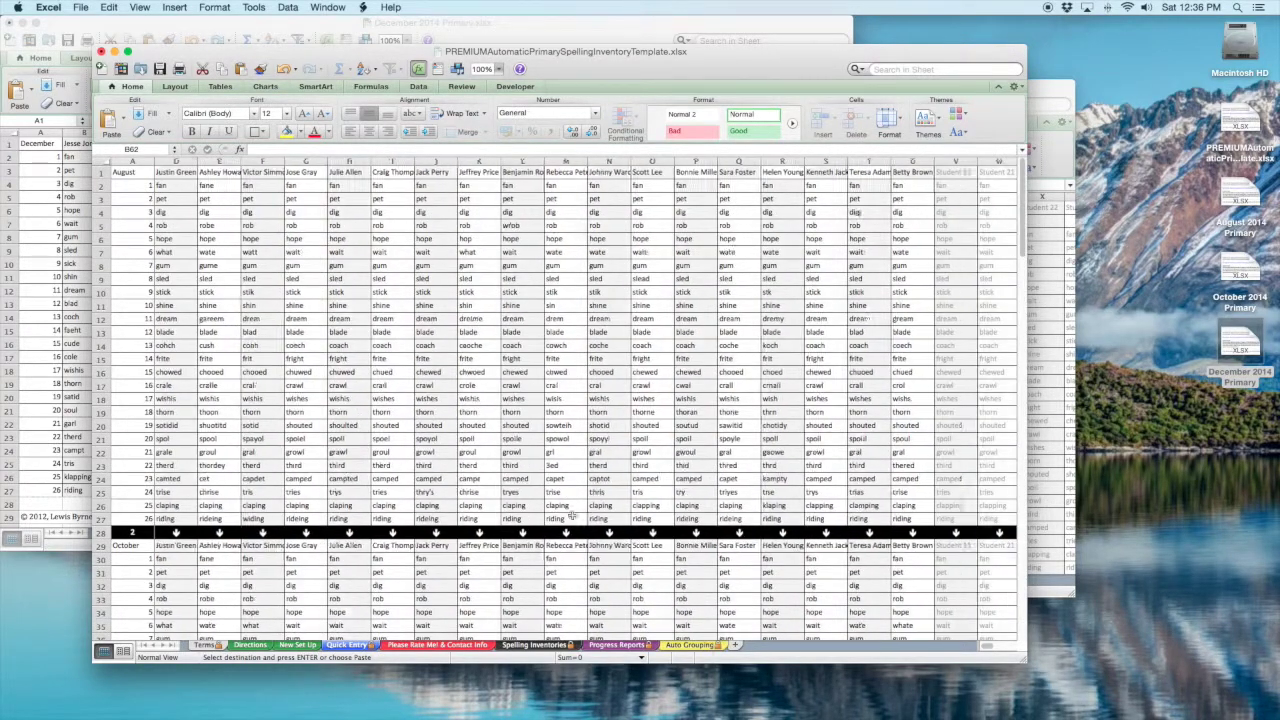
pyautogui.hscroll(-2, 572, 516)
pyautogui.click(550, 645)
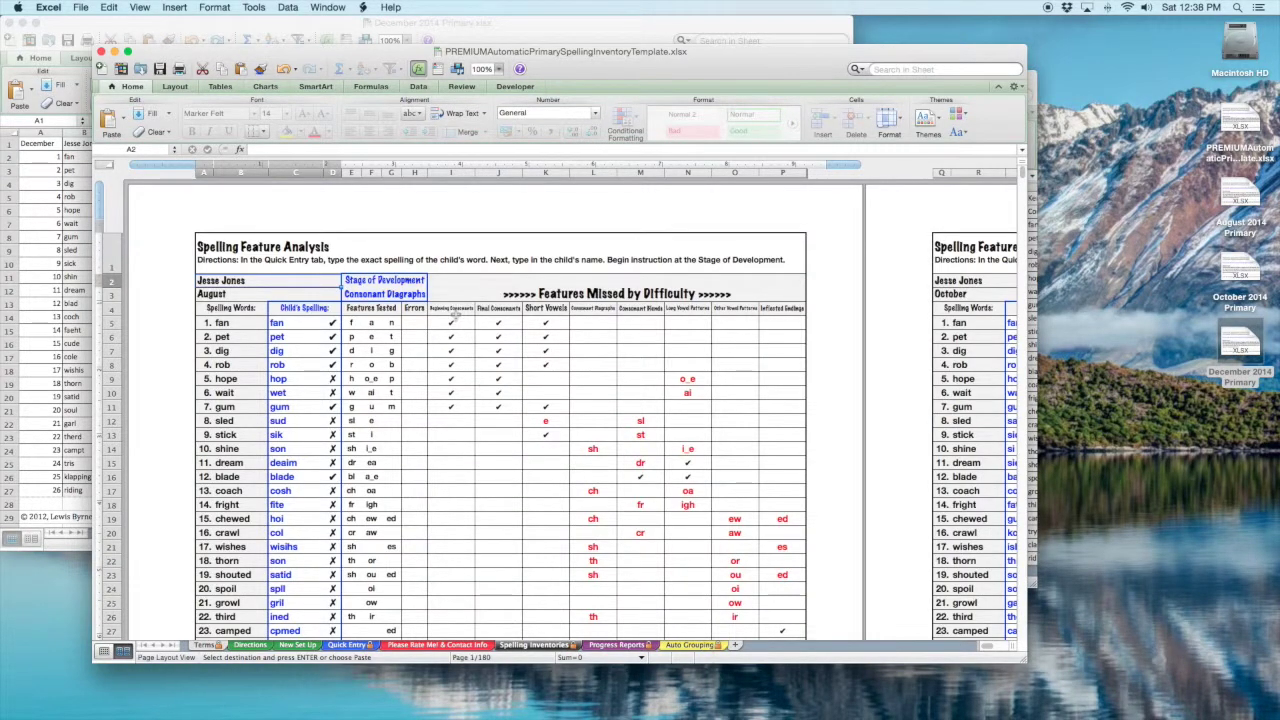
pyautogui.scroll(-3, 455, 314)
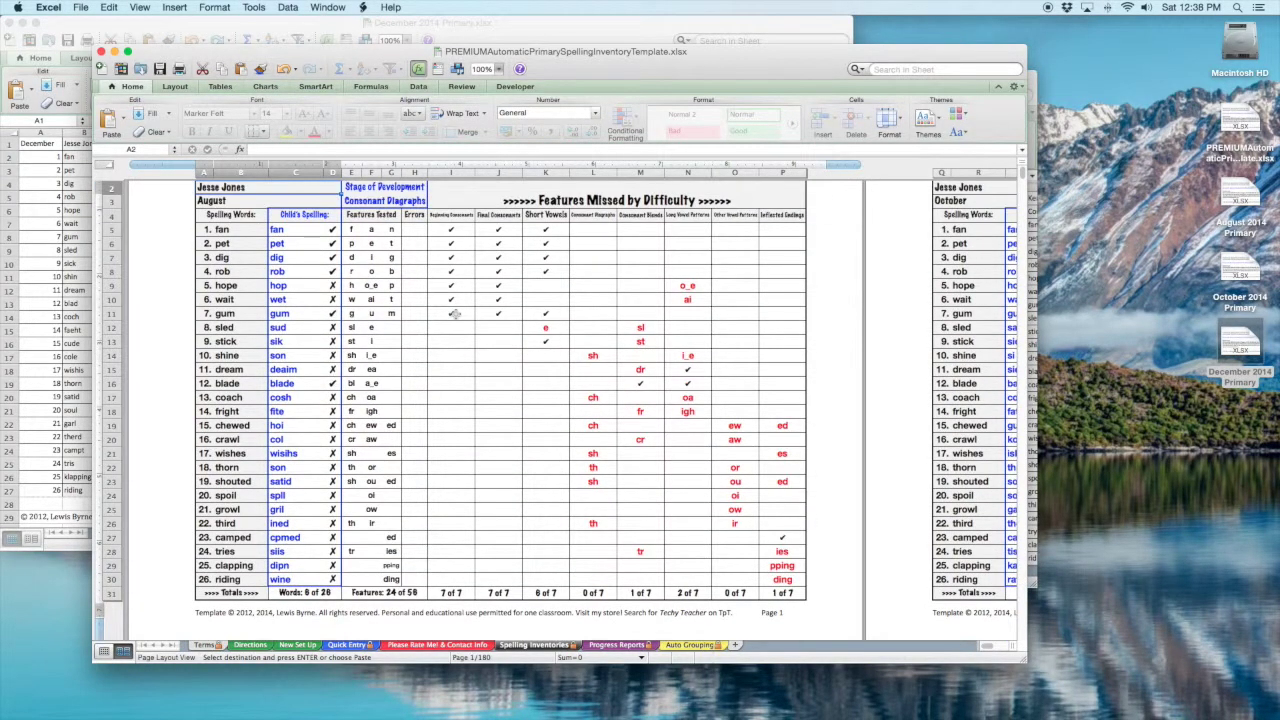
pyautogui.hscroll(6, 455, 314)
pyautogui.hscroll(6, 455, 314)
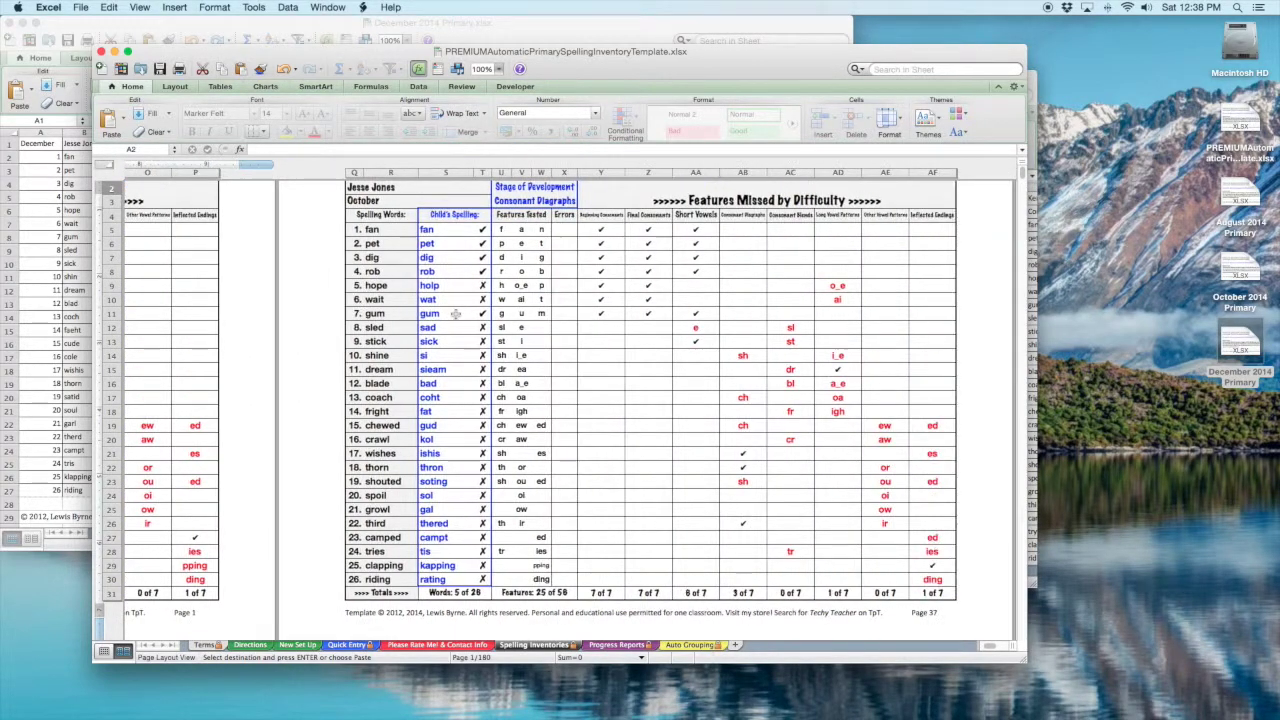
pyautogui.hscroll(10, 455, 314)
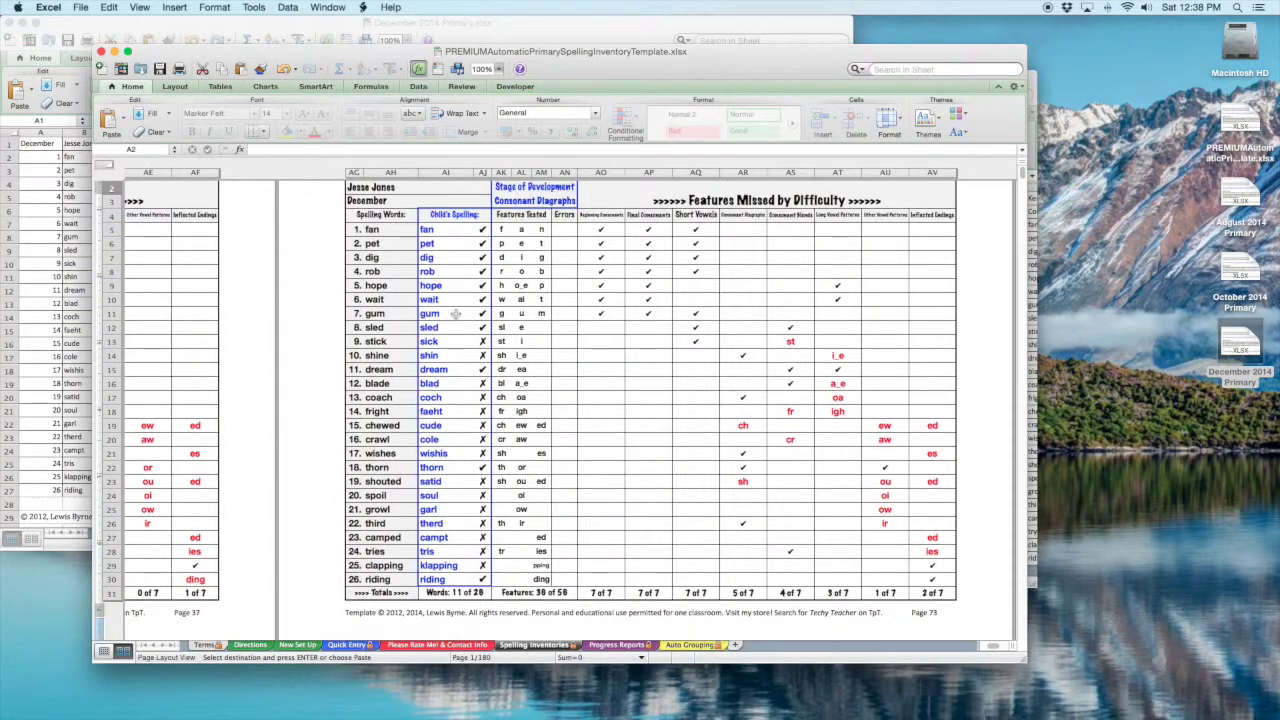
pyautogui.scroll(3, 455, 314)
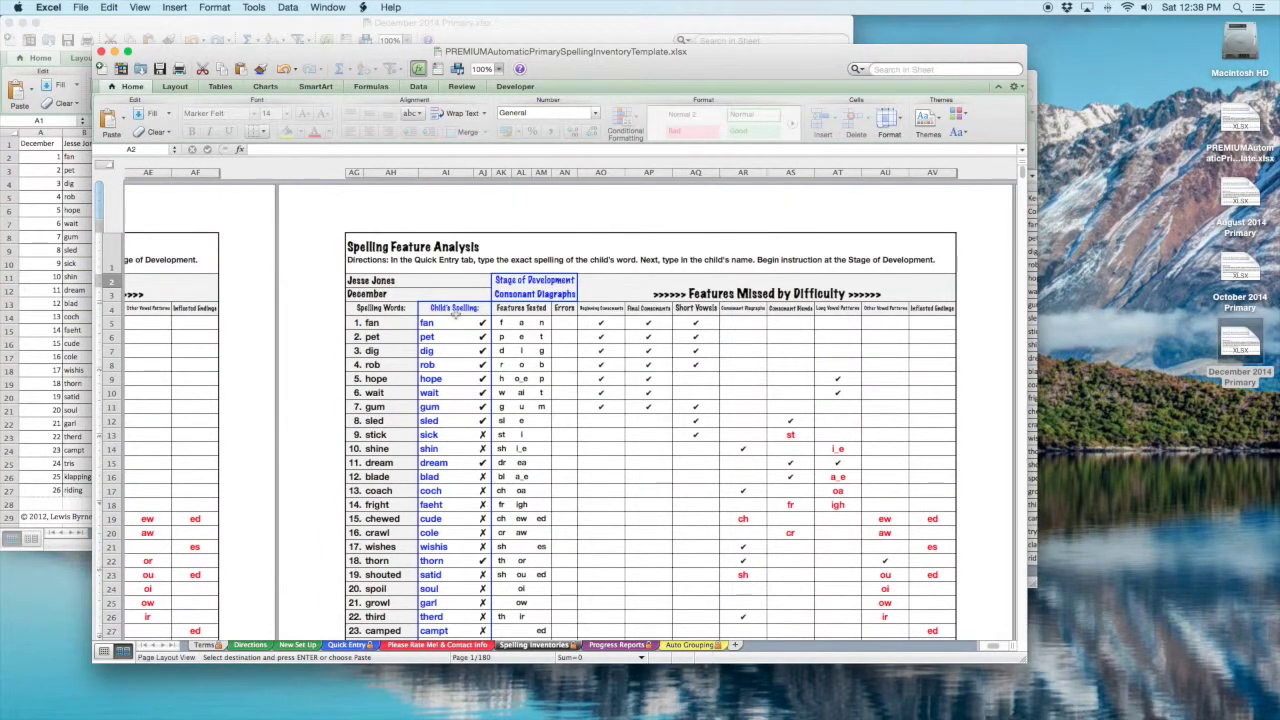
pyautogui.hscroll(-15, 455, 314)
pyautogui.scroll(-13, 455, 314)
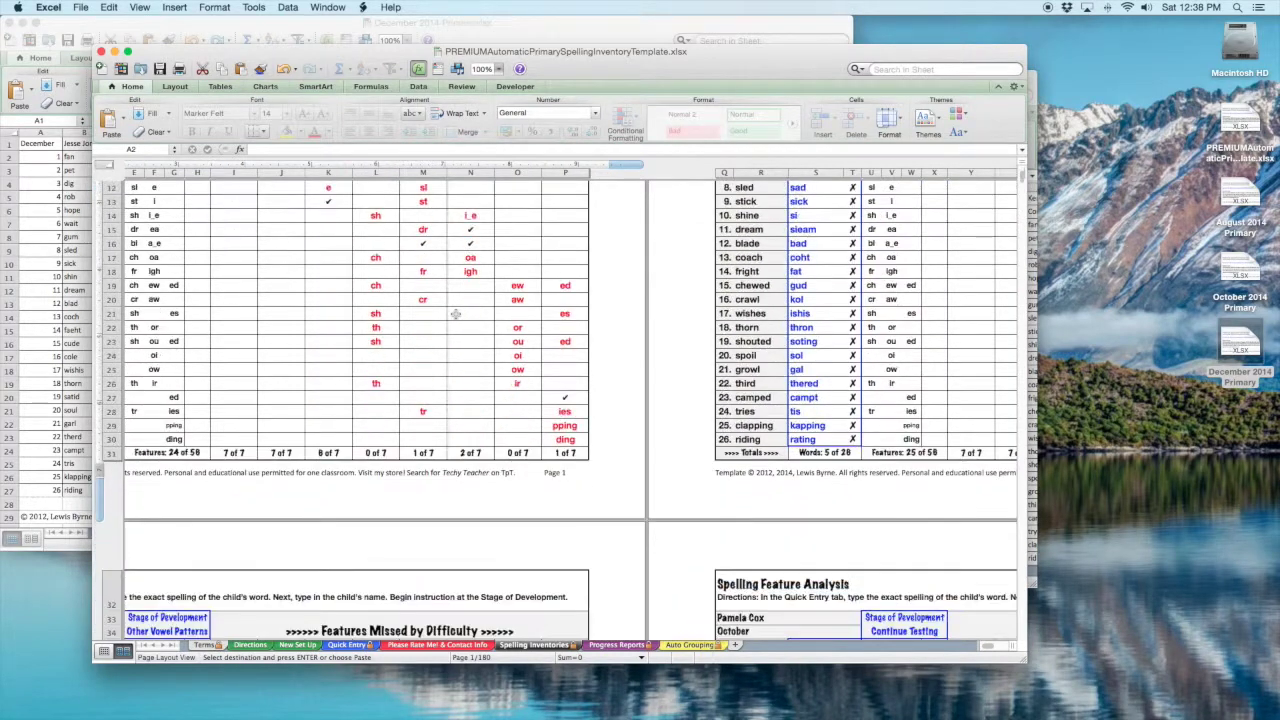
pyautogui.hscroll(-5, 455, 314)
pyautogui.scroll(-8, 455, 314)
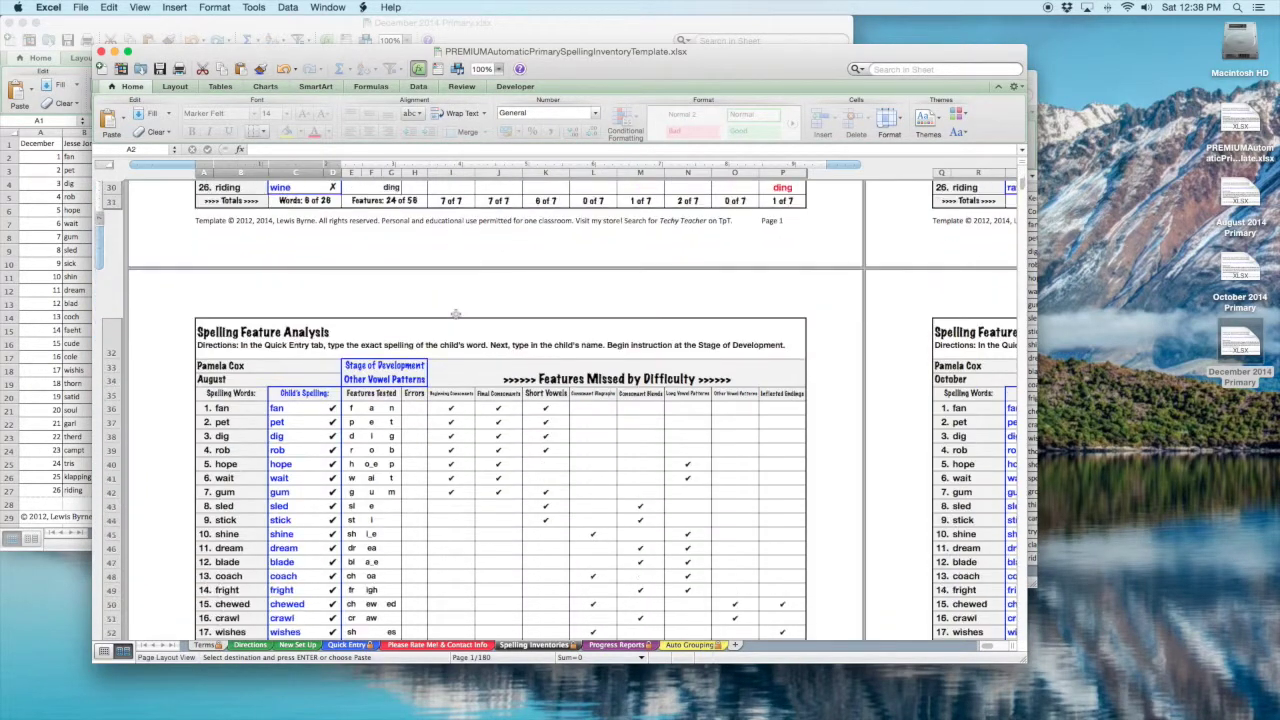
pyautogui.scroll(3, 455, 314)
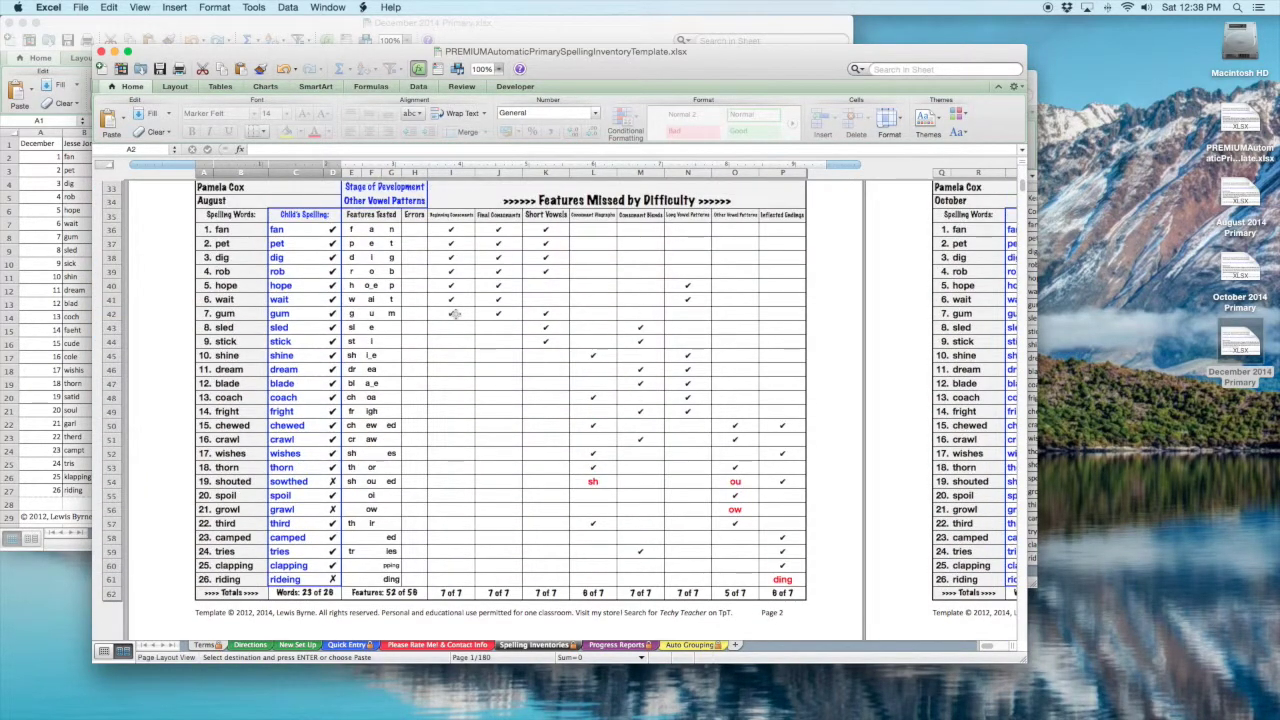
pyautogui.hscroll(15, 455, 314)
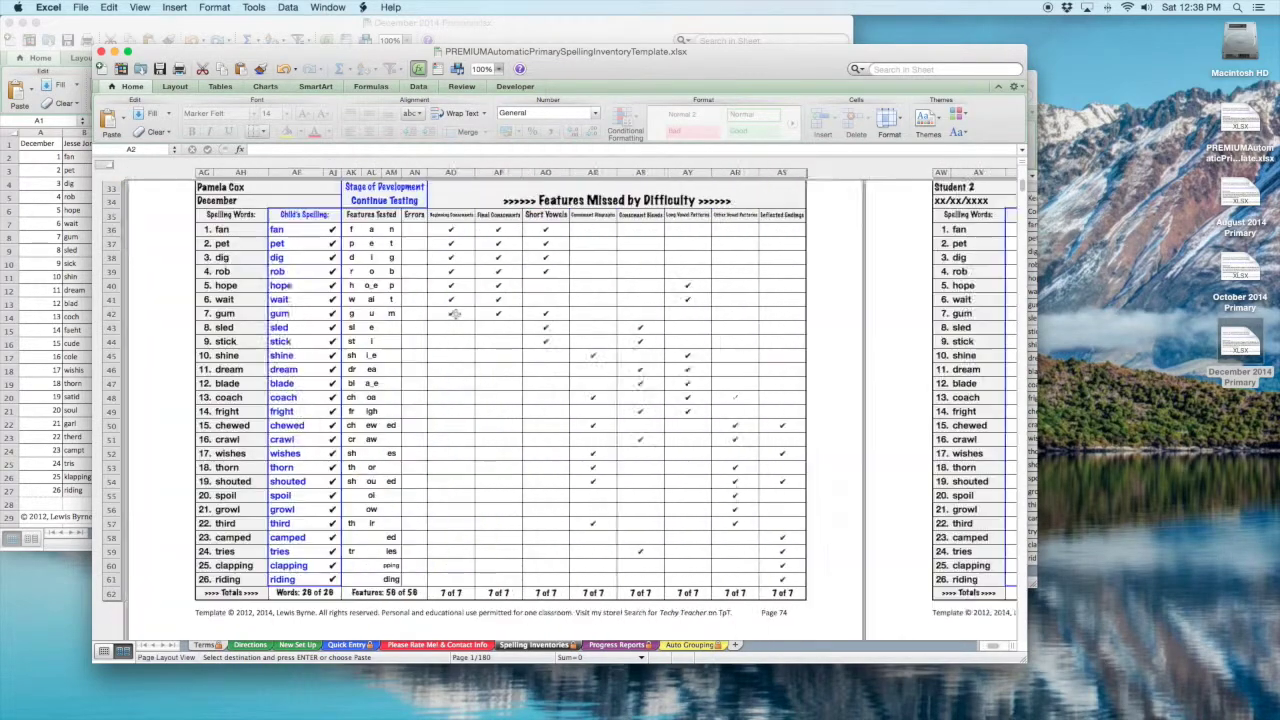
pyautogui.hscroll(10, 455, 314)
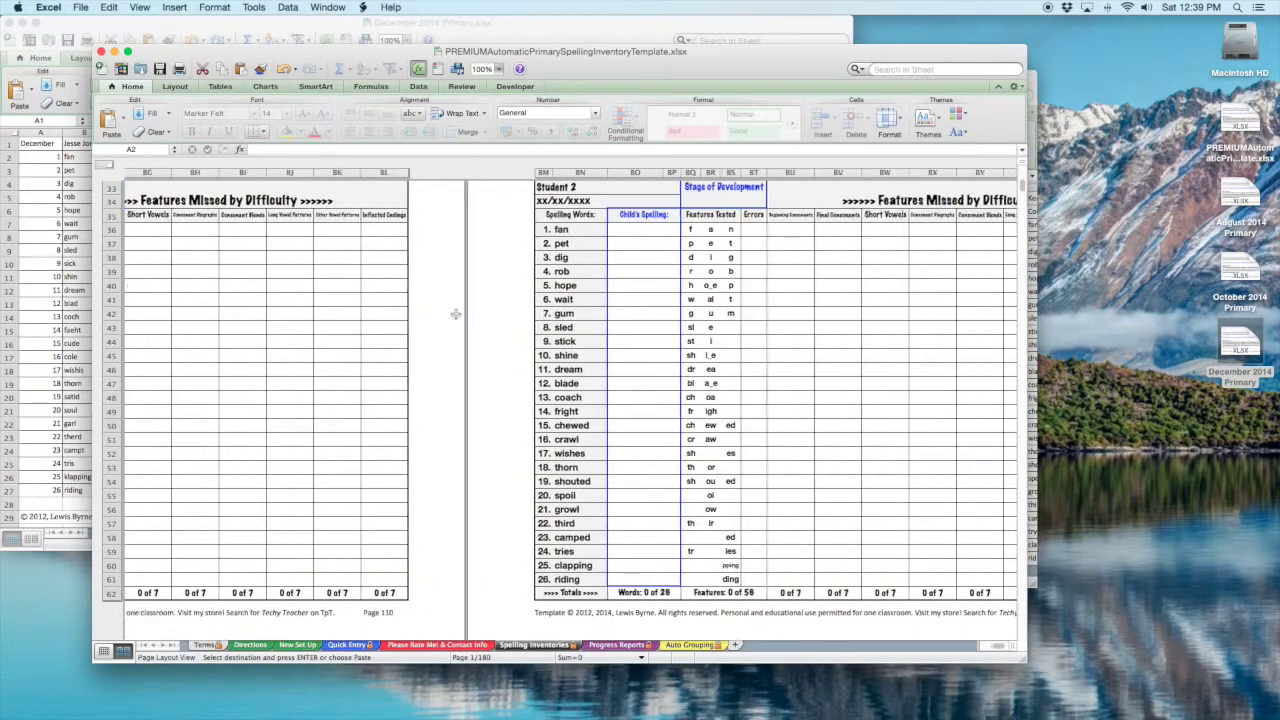
pyautogui.hscroll(-20, 455, 314)
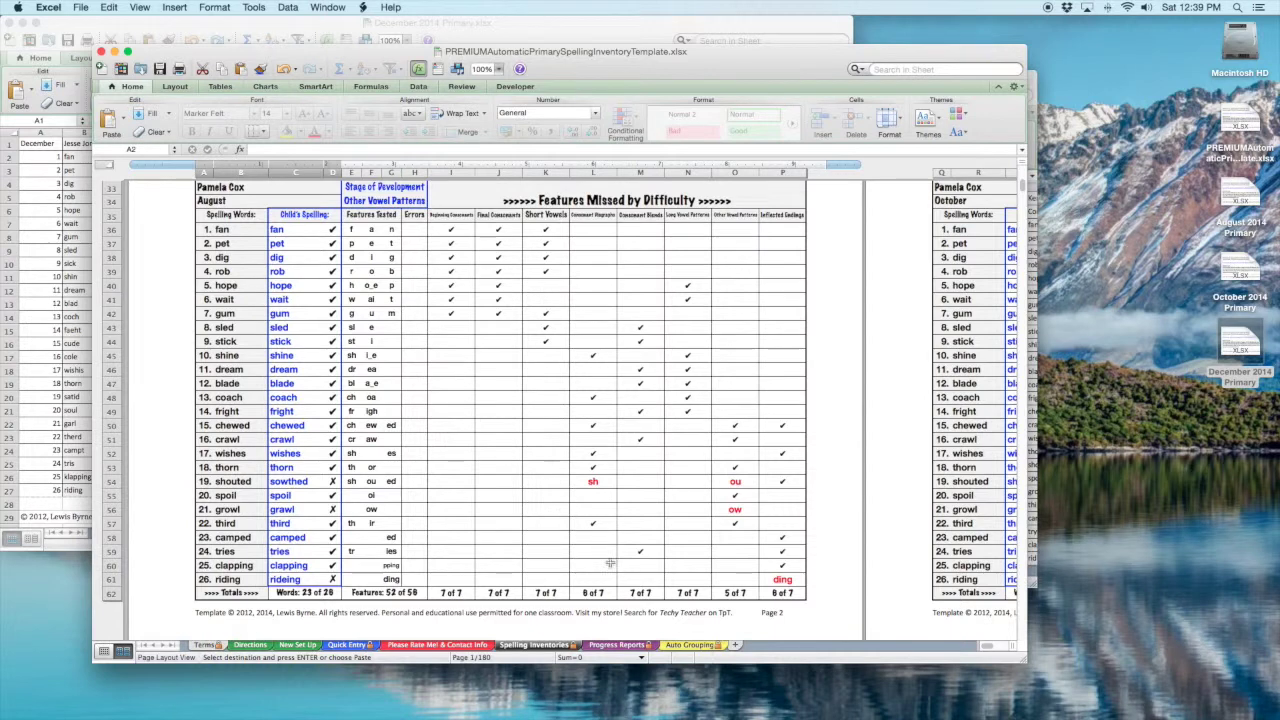
# Switch to the Auto Grouping sheet and scroll across its monthly group pages.
pyautogui.click(715, 648)
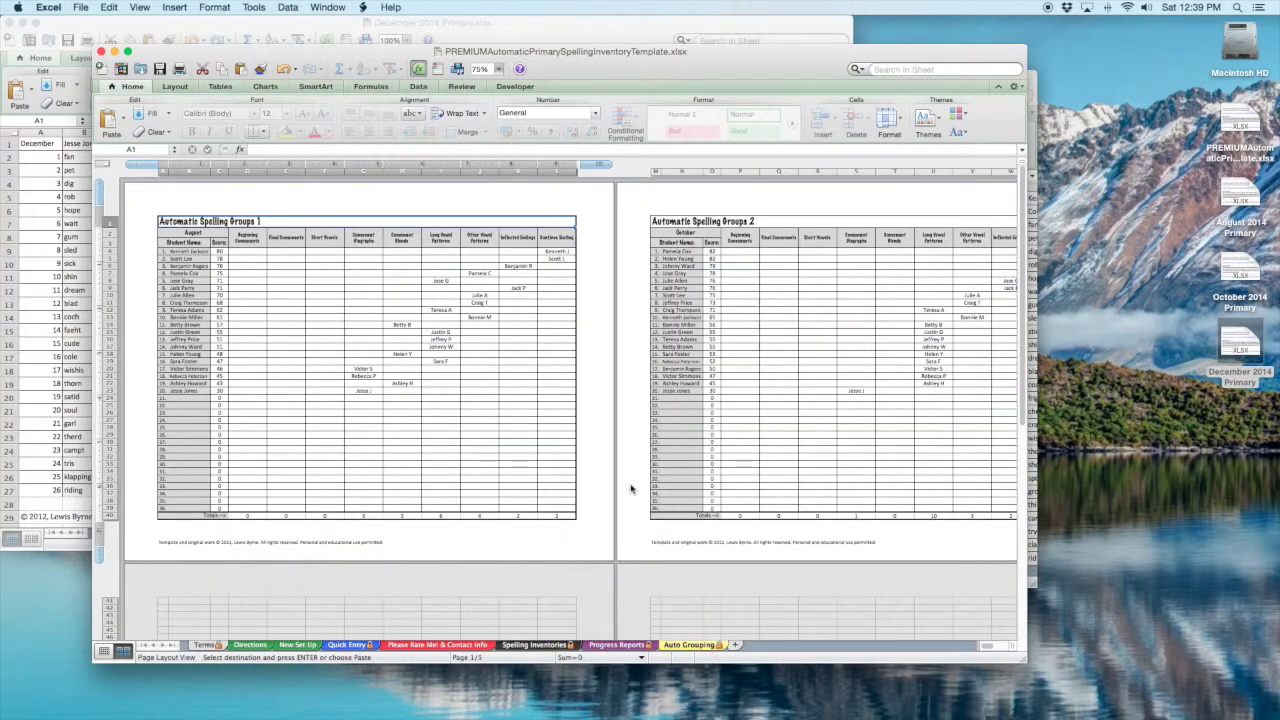
pyautogui.hscroll(15, 329, 337)
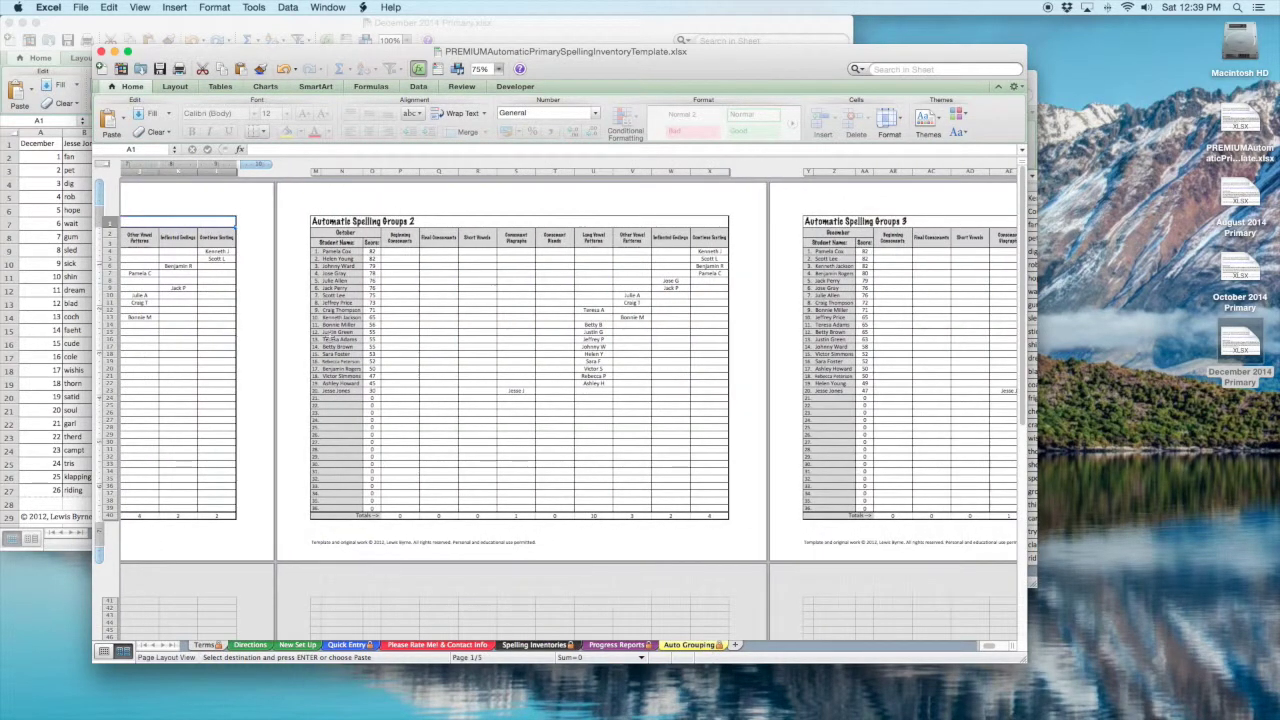
pyautogui.hscroll(4, 329, 337)
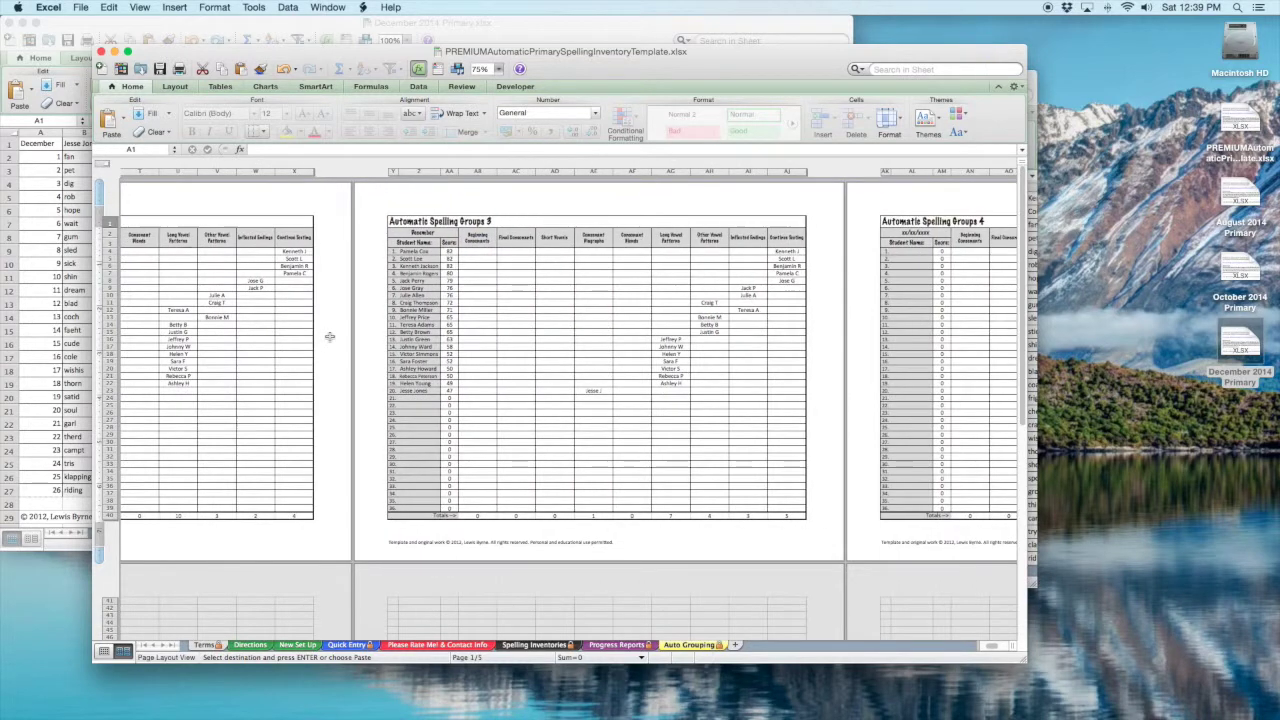
pyautogui.hscroll(-3, 329, 337)
pyautogui.hscroll(6, 350, 360)
pyautogui.hscroll(-3, 415, 425)
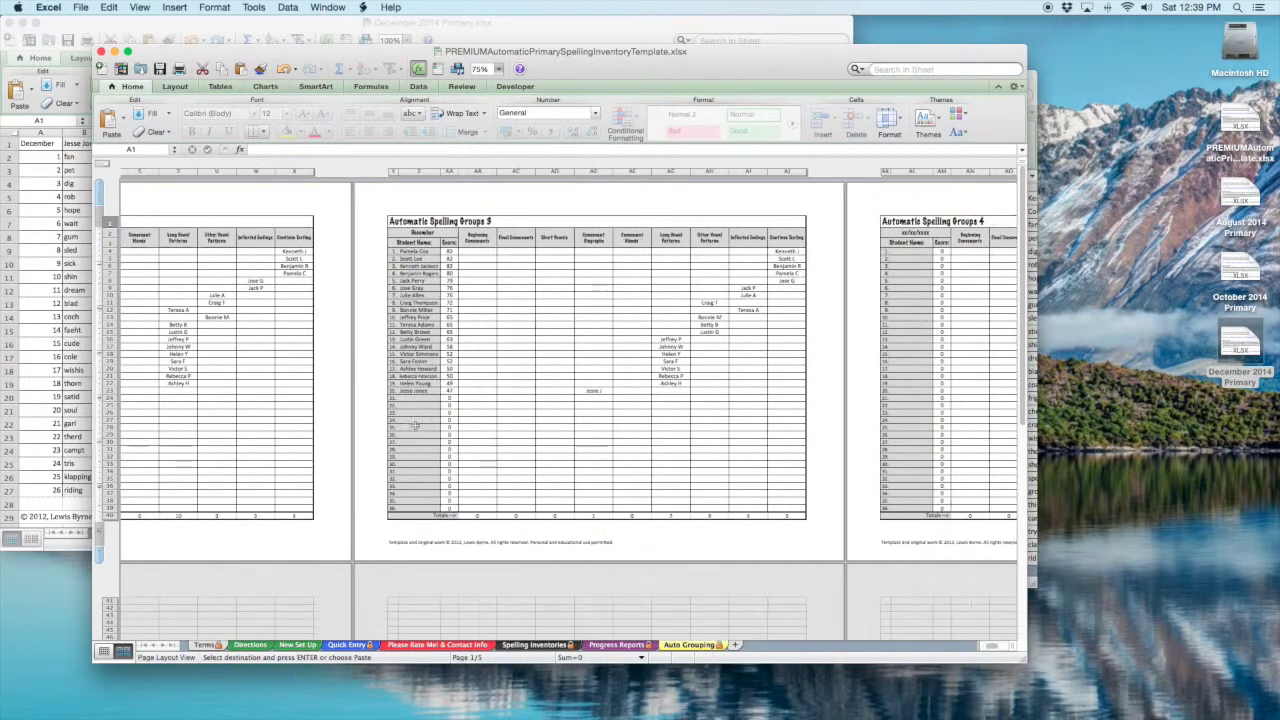
# Switch to the Progress Reports sheet and inspect the students' progress charts.
pyautogui.click(638, 646)
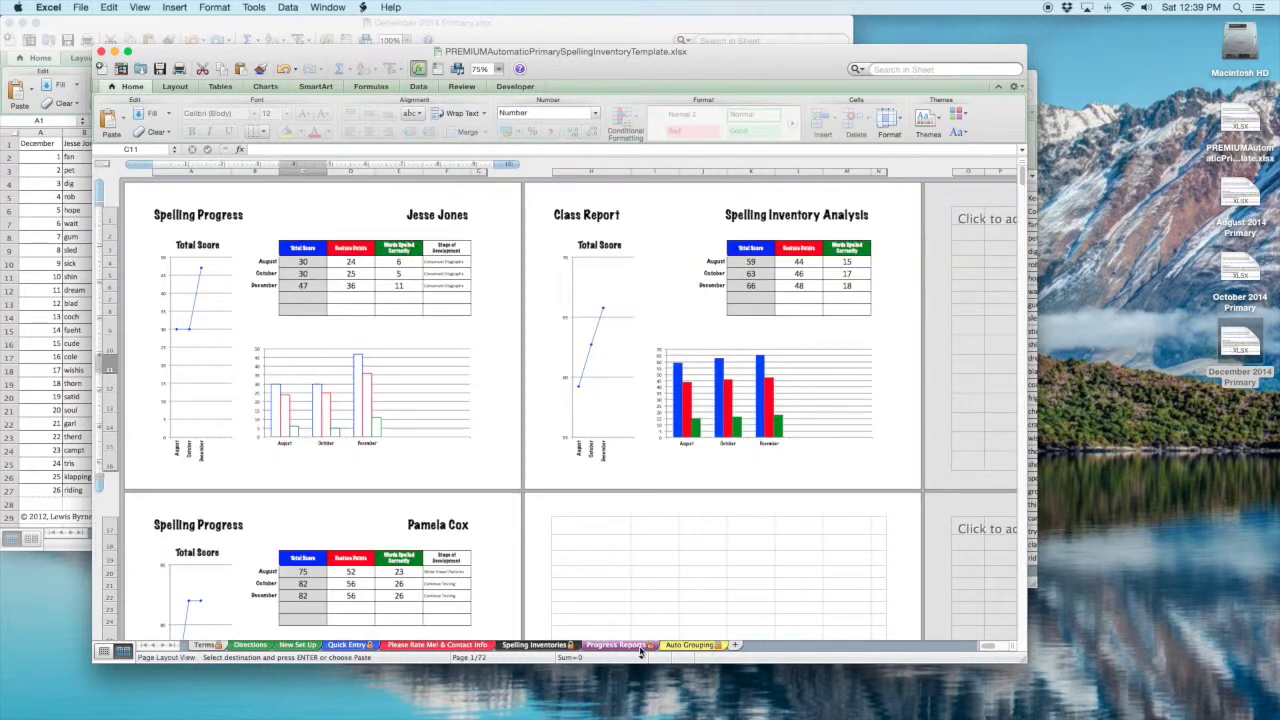
pyautogui.scroll(-2, 244, 298)
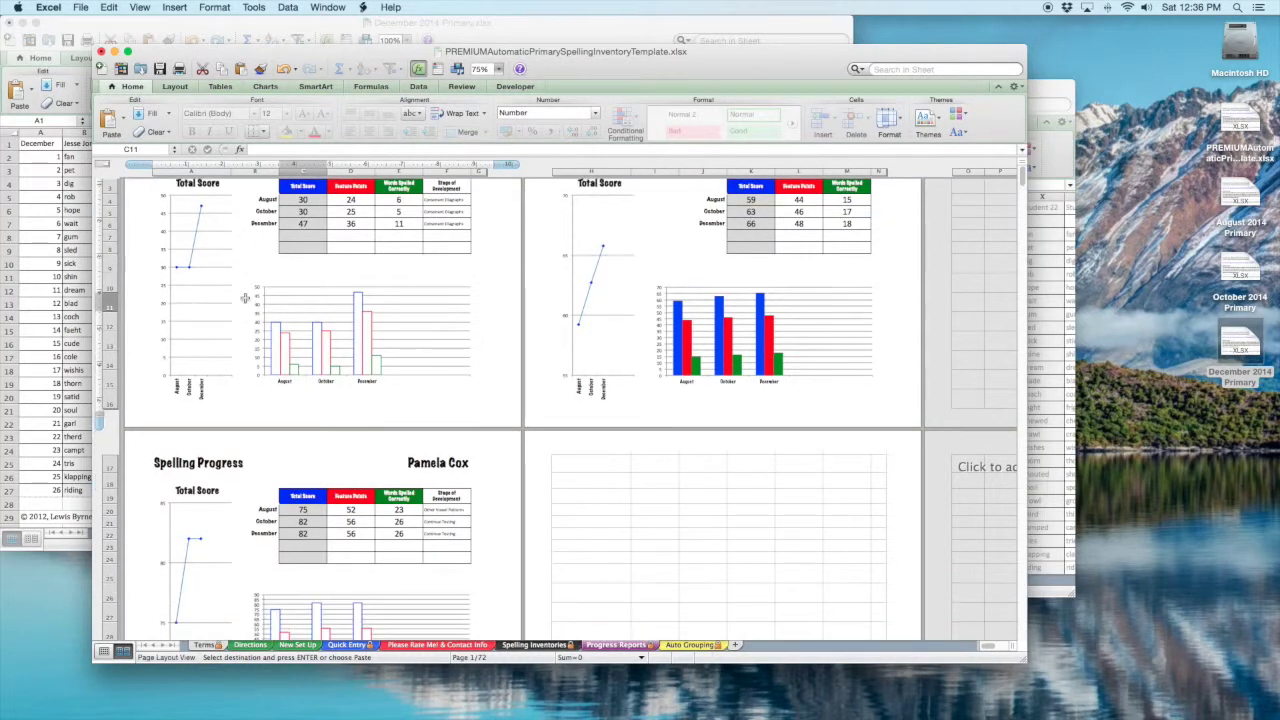
pyautogui.scroll(1, 244, 298)
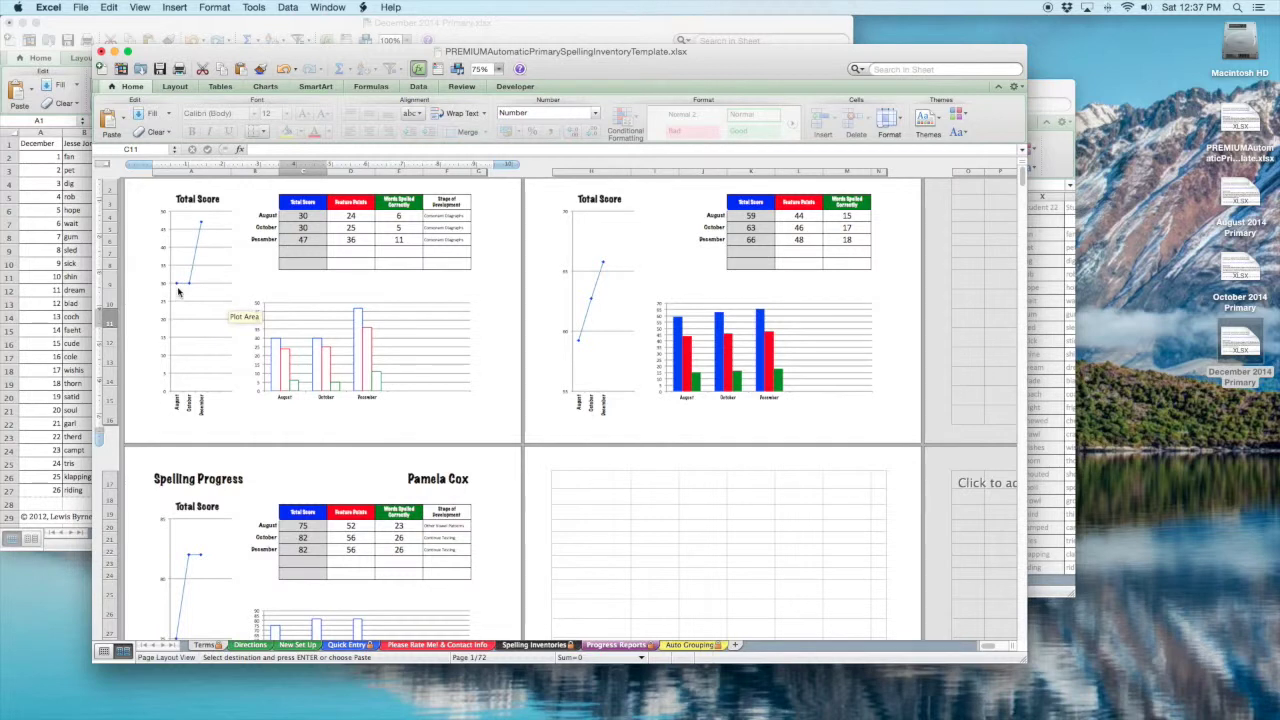
pyautogui.scroll(2, 203, 325)
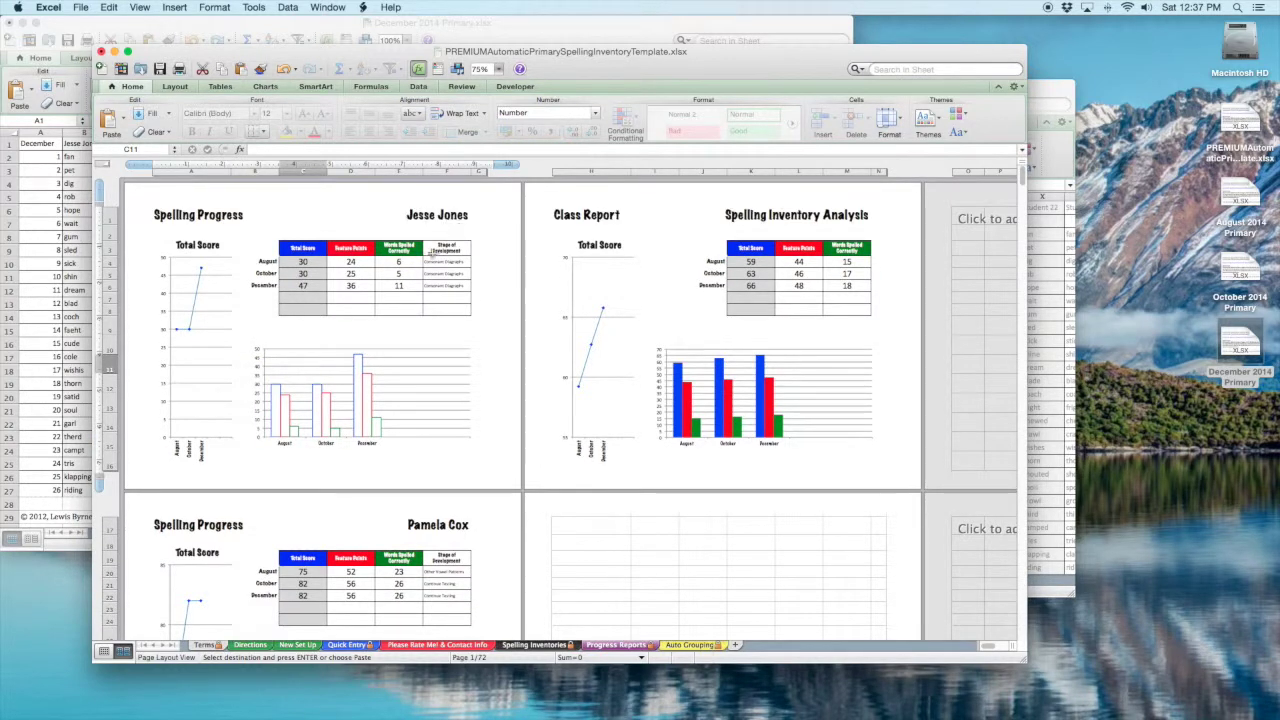
pyautogui.moveTo(177, 337)
# Scroll to the class report showing total scores of 59, 63 and 66.
pyautogui.scroll(-4, 408, 318)
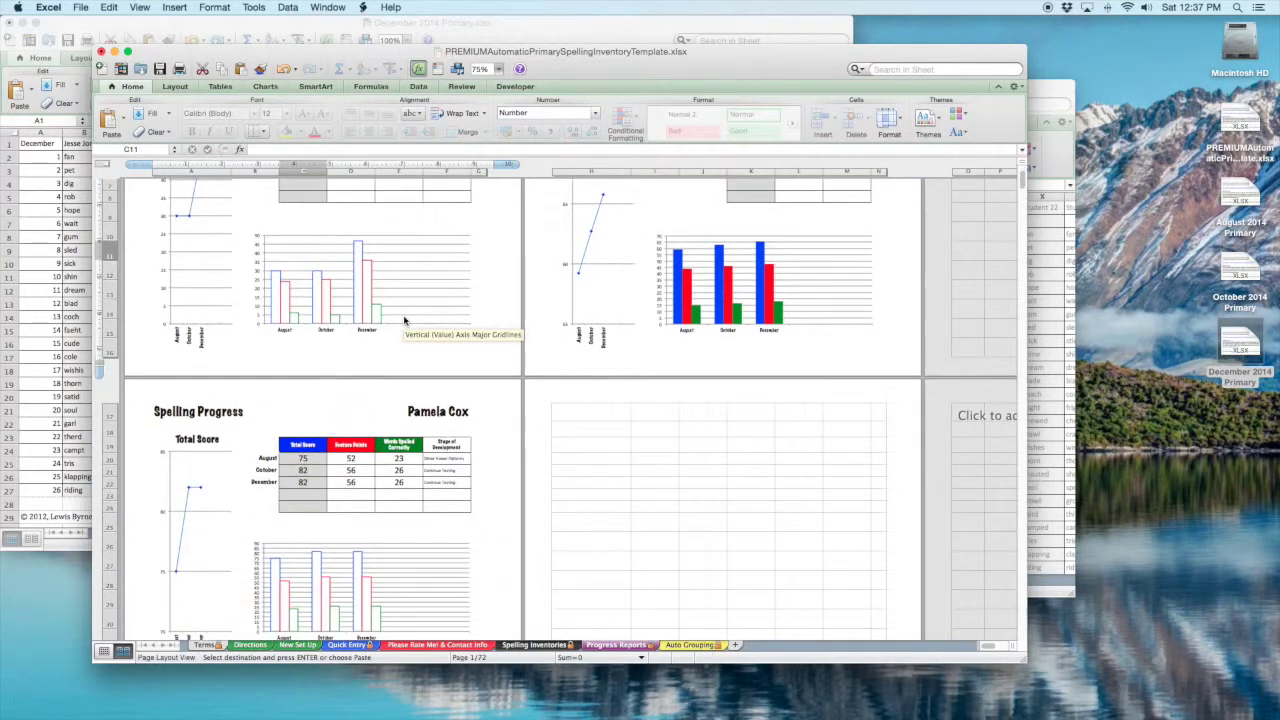
pyautogui.scroll(-4, 405, 320)
pyautogui.scroll(-15, 405, 320)
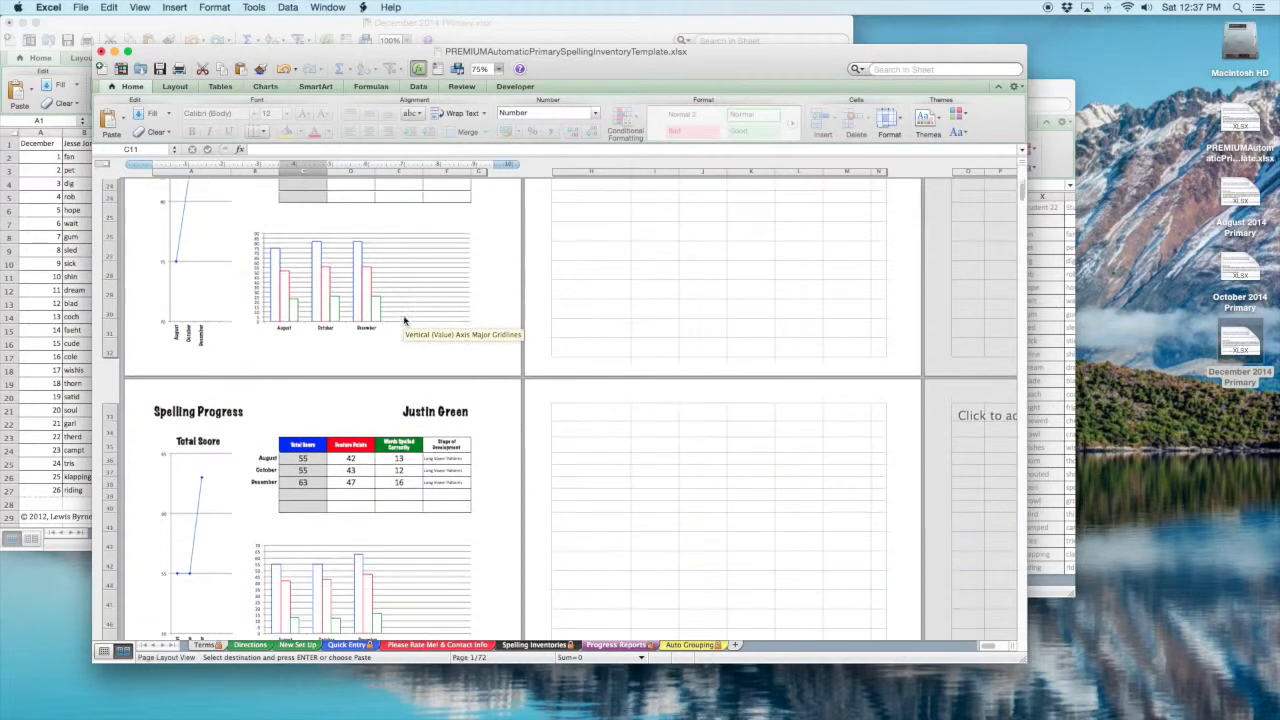
pyautogui.scroll(-11, 405, 320)
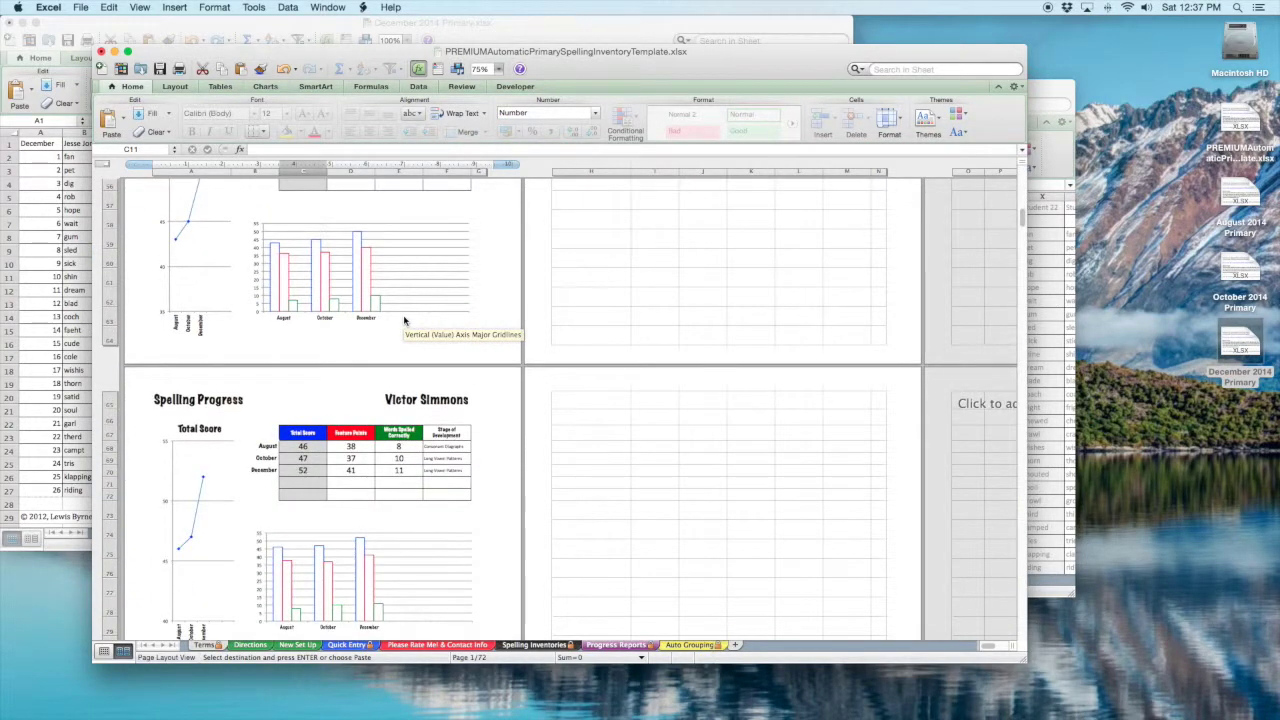
pyautogui.scroll(-15, 405, 320)
pyautogui.scroll(20, 405, 320)
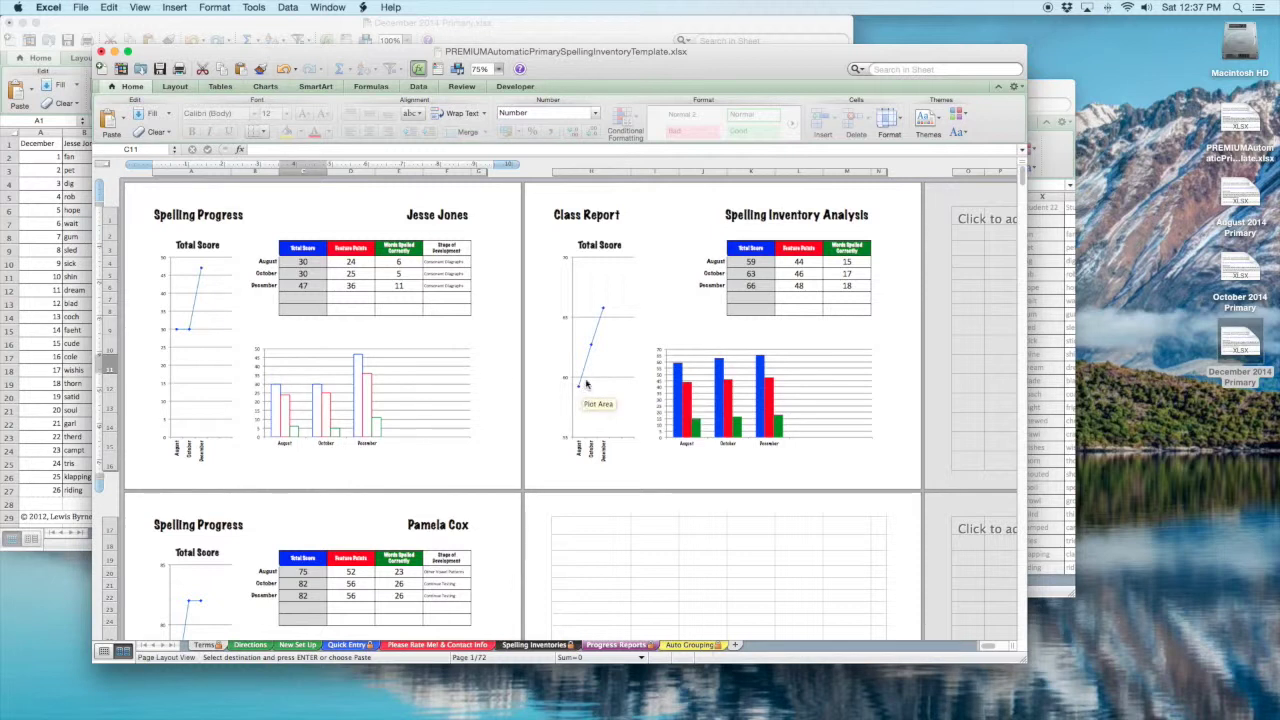
pyautogui.moveTo(592, 349)
pyautogui.moveTo(604, 315)
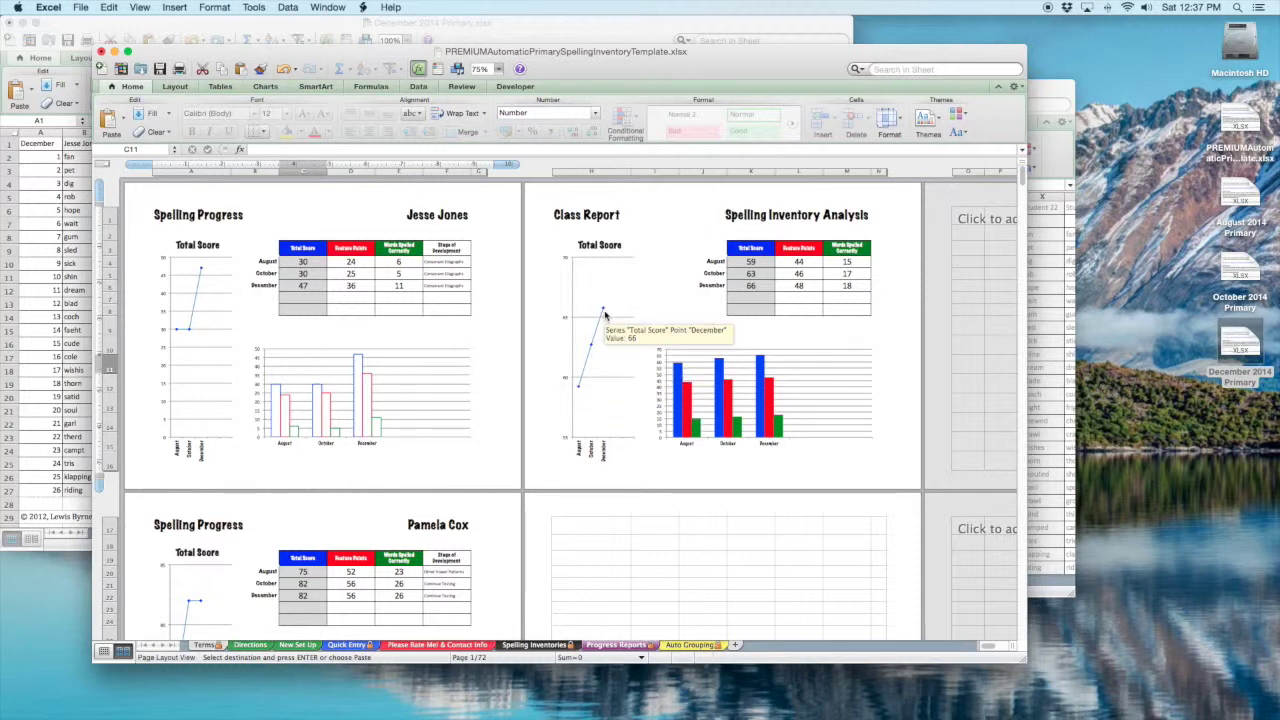